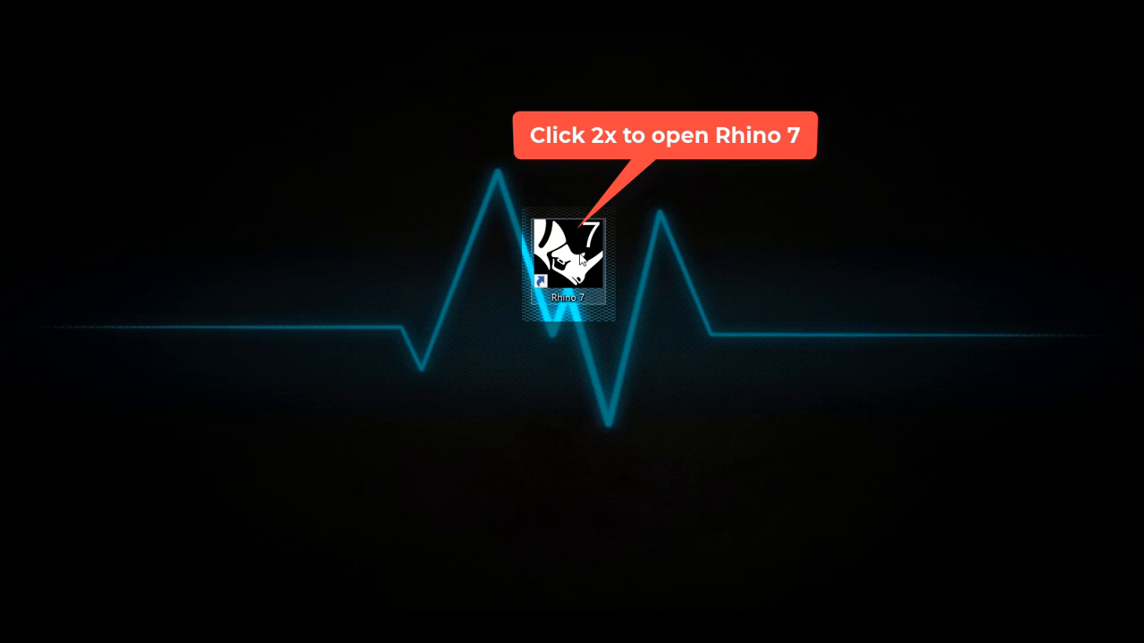
# Launch Rhino 7 and dismiss the startup template window.
pyautogui.doubleClick(580, 259)
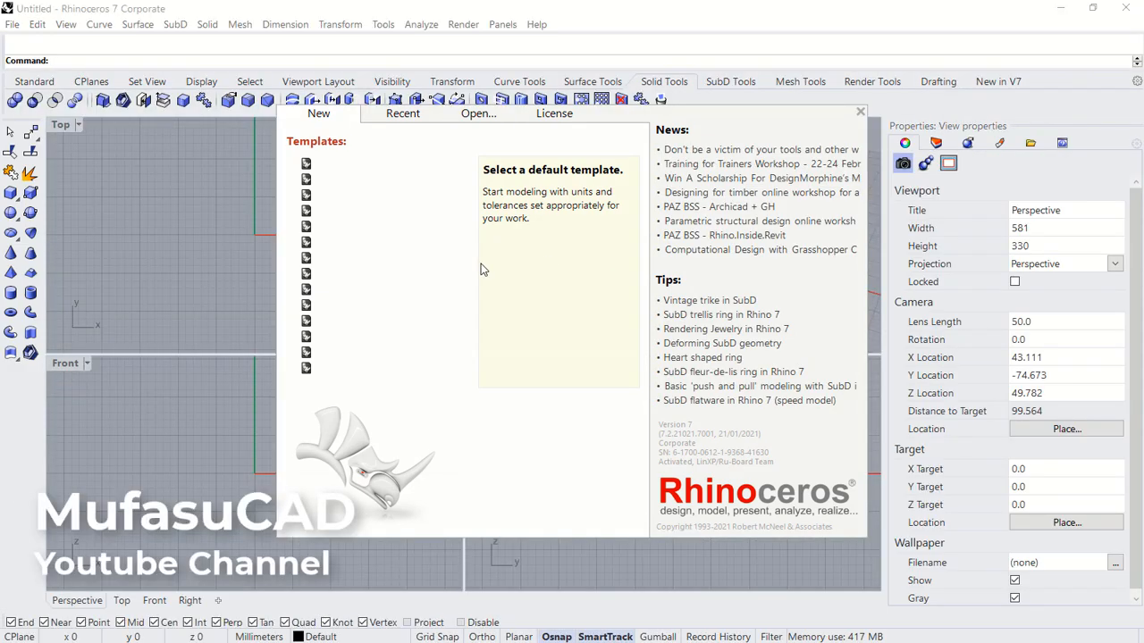
pyautogui.click(231, 267)
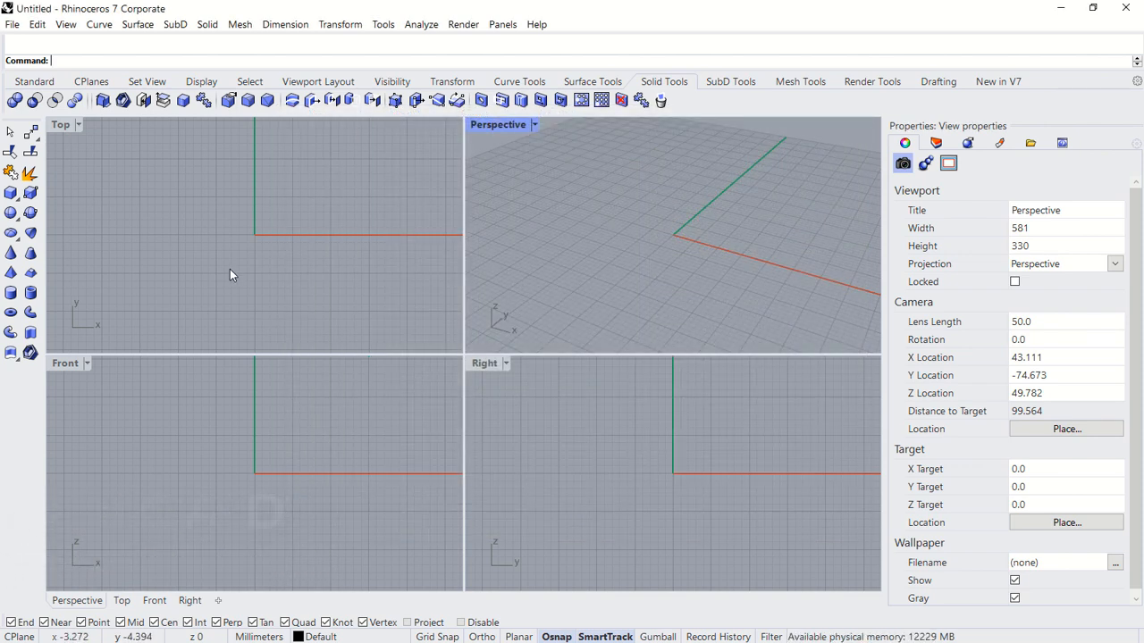
# Draw a circle of radius 10 mm in the Top view, centred about 11.6 mm left of the origin.
pyautogui.click(239, 237)
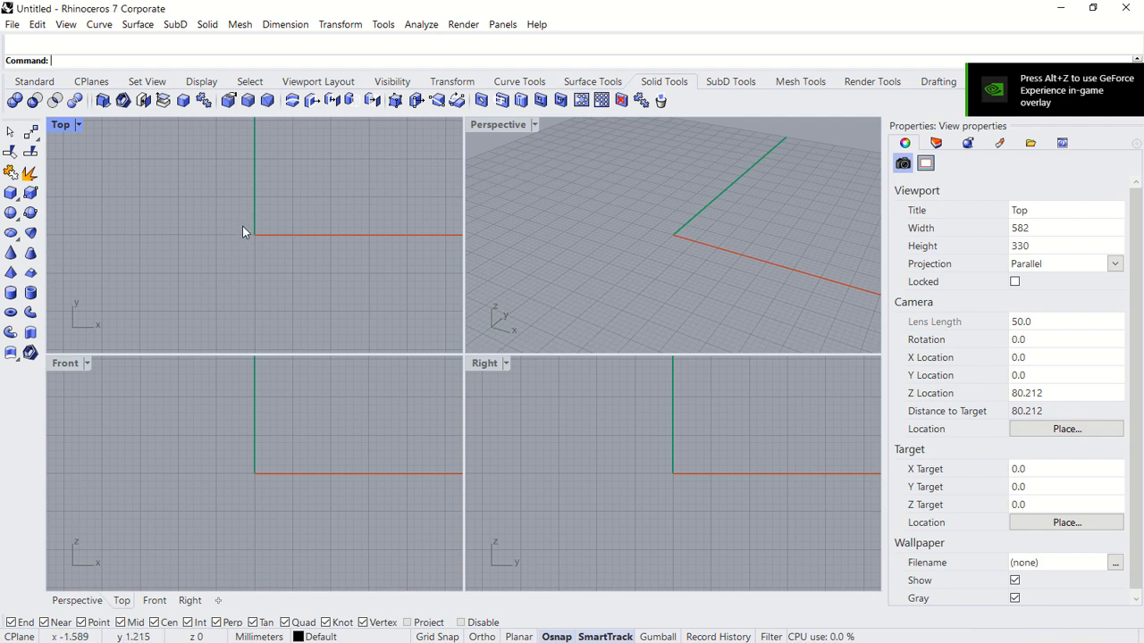
pyautogui.write('Circle')
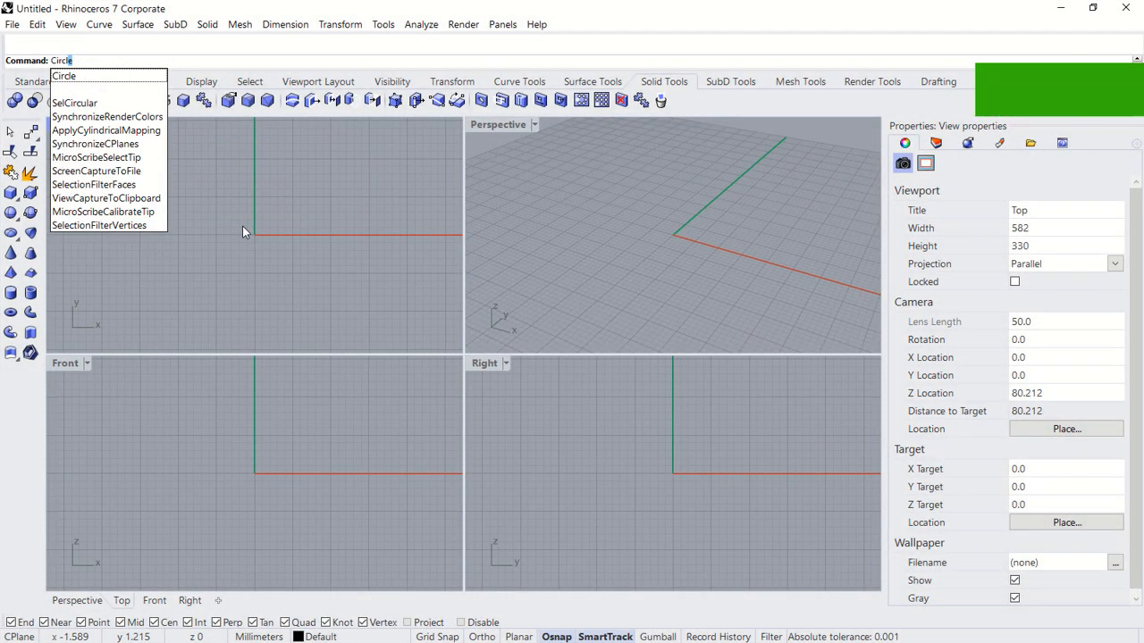
pyautogui.press('Return')
pyautogui.click(167, 238)
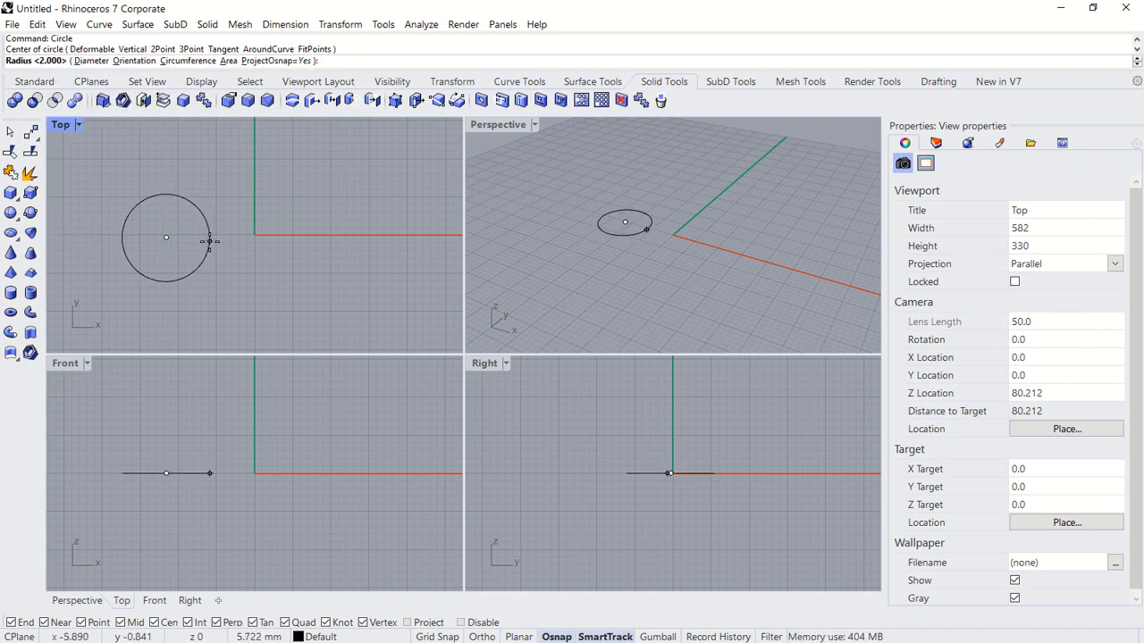
pyautogui.write('10')
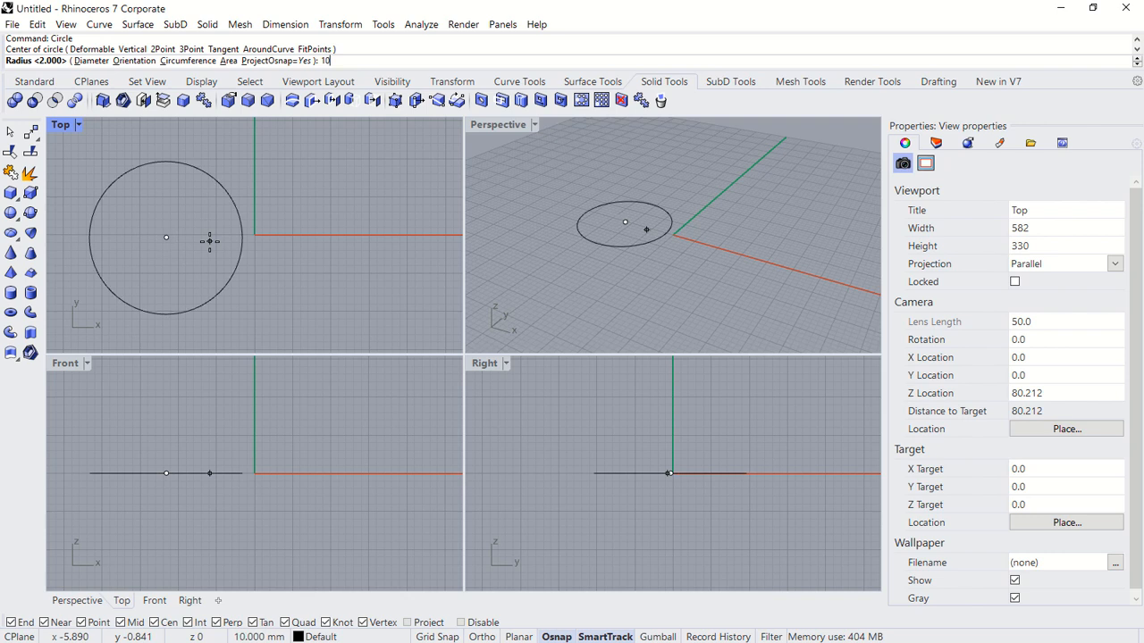
pyautogui.press('Return')
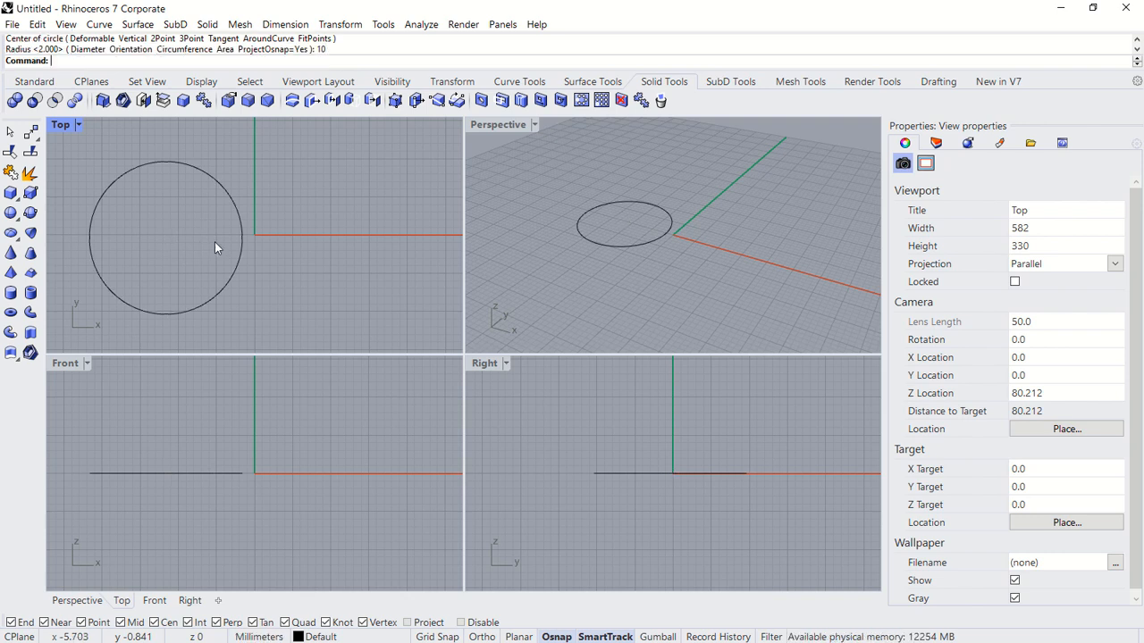
# Copy the circle 50 mm horizontally to the right, using a point at its centre as the base.
pyautogui.scroll(-5, 225, 240)
pyautogui.moveTo(311, 233); pyautogui.dragTo(258, 240, button='right')
pyautogui.write('Copy')
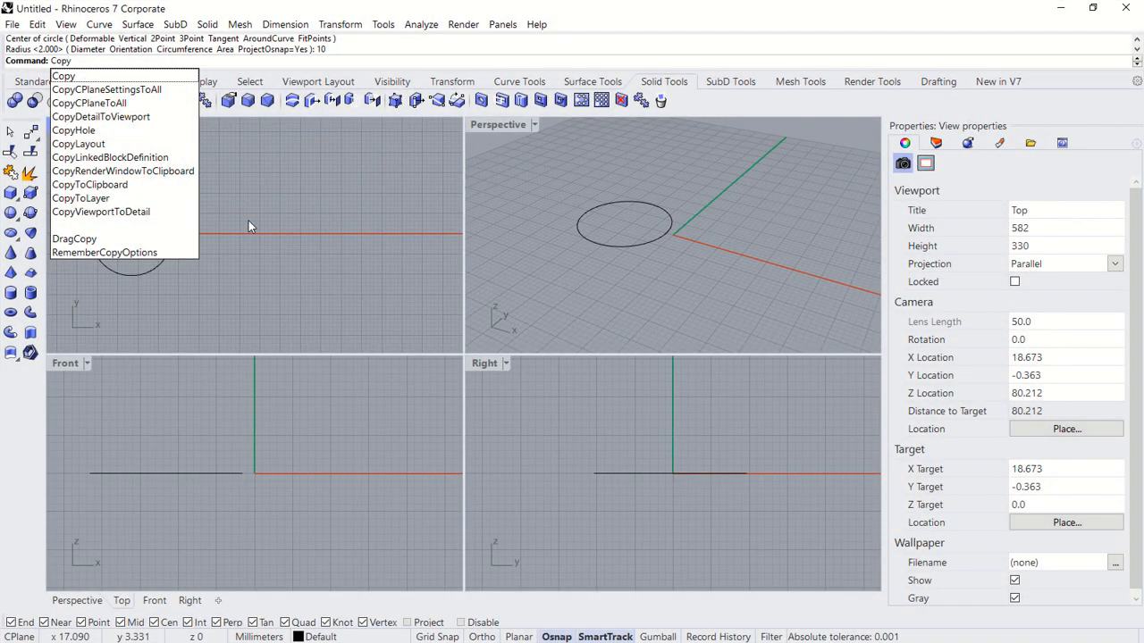
pyautogui.press('Return')
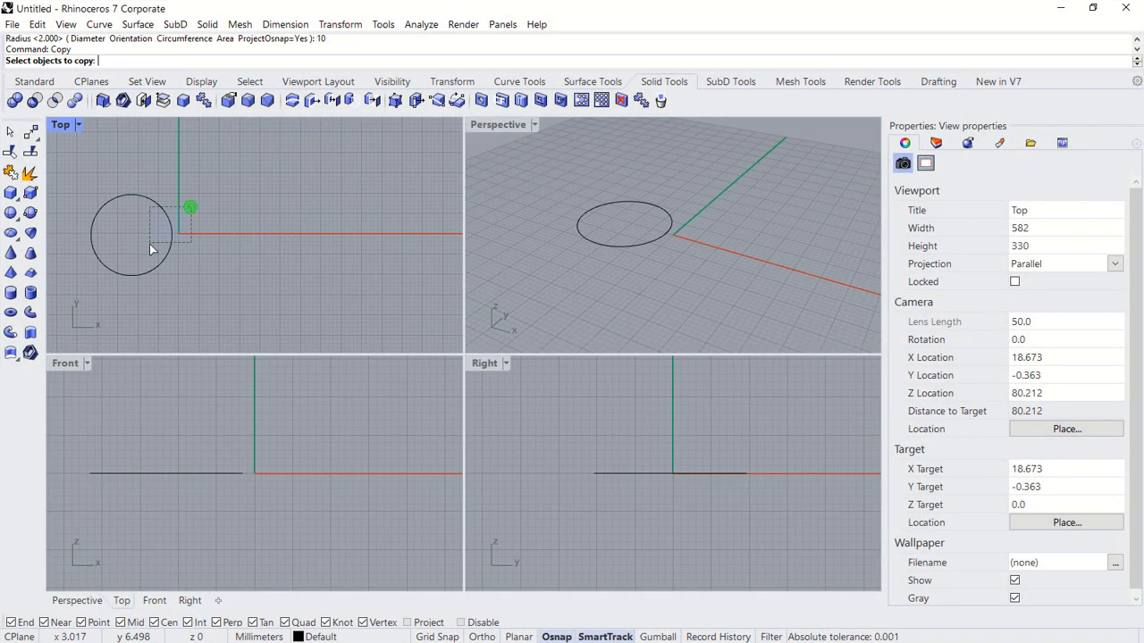
pyautogui.click(168, 253)
pyautogui.press('Return')
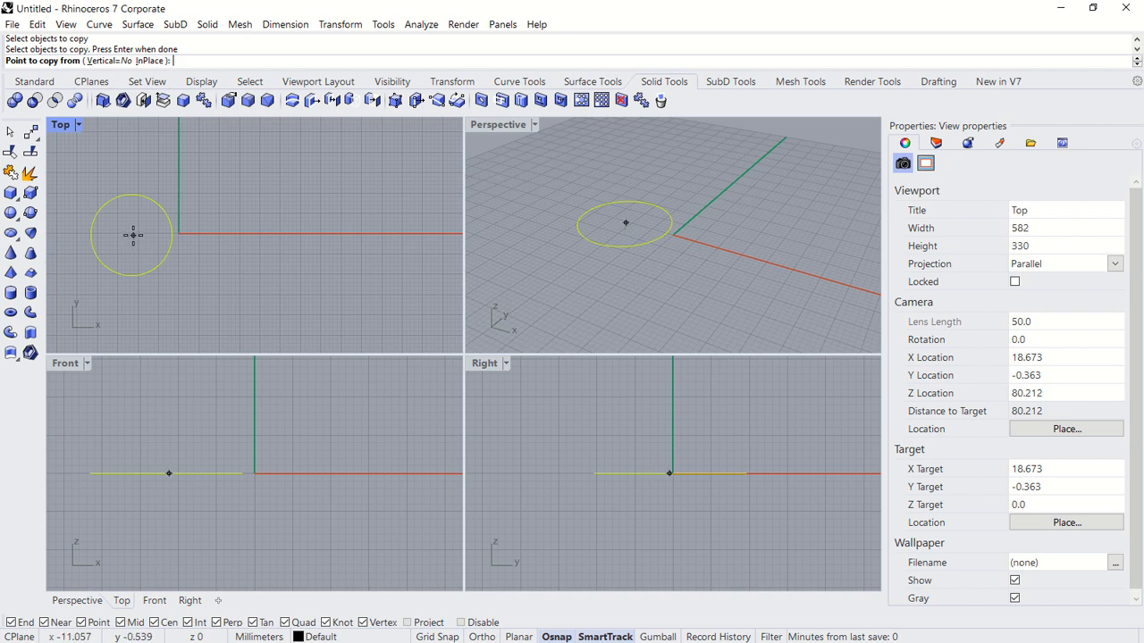
pyautogui.click(133, 239)
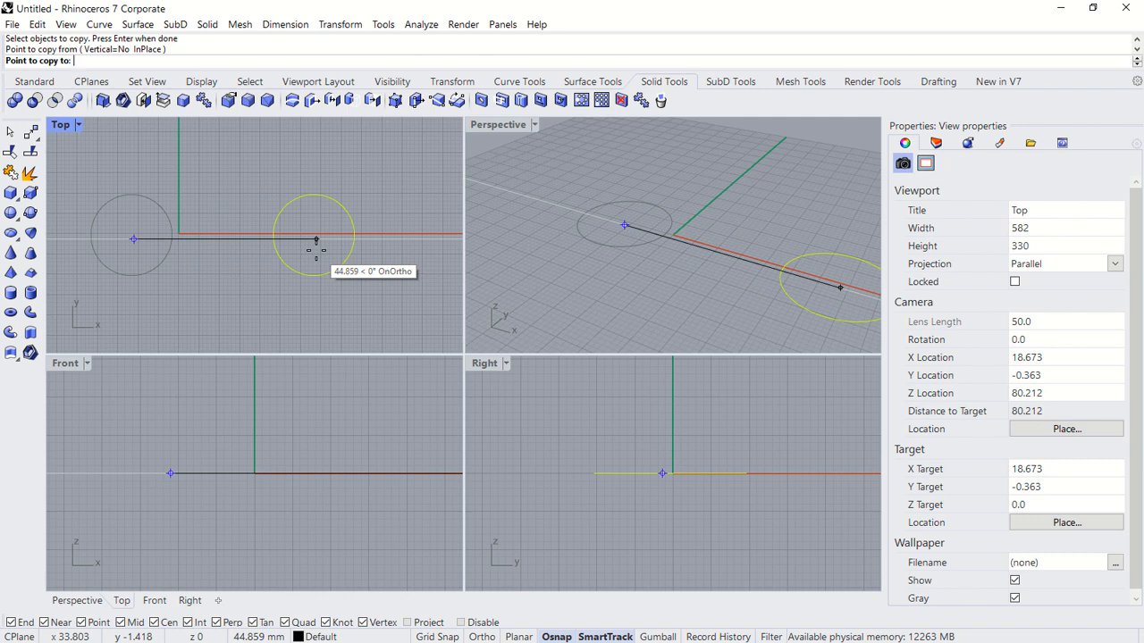
pyautogui.write('50')
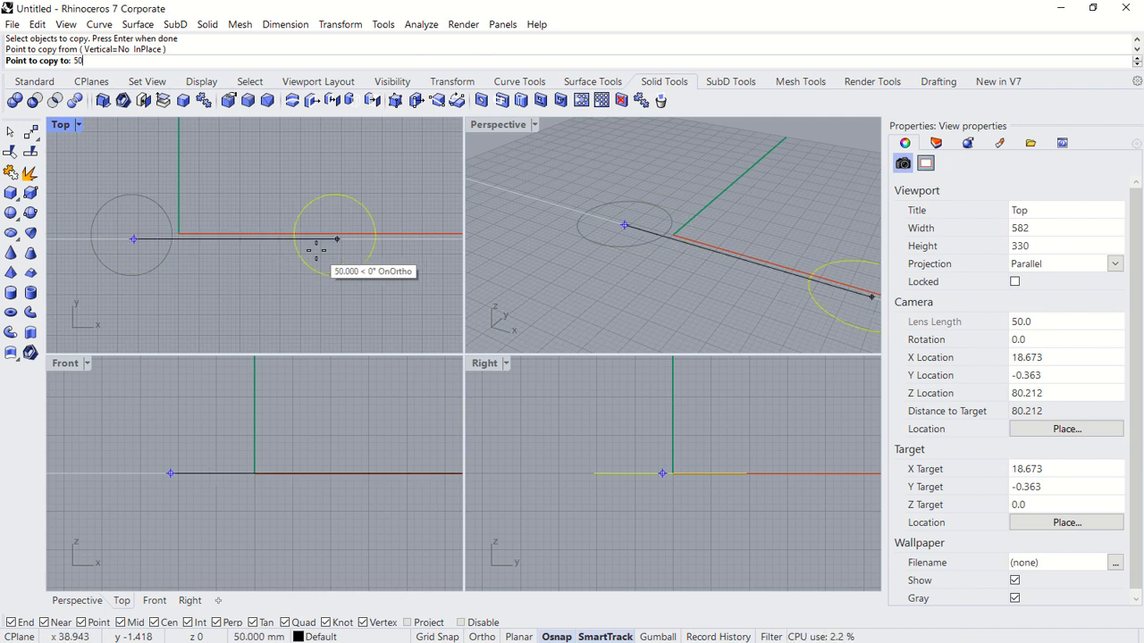
pyautogui.click(318, 249)
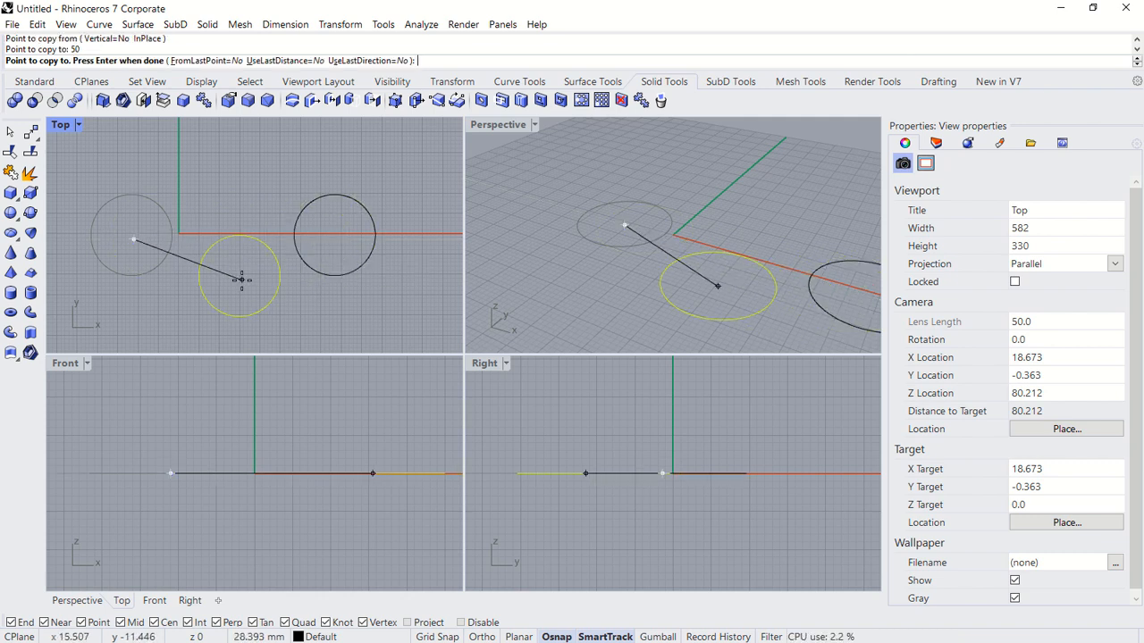
pyautogui.press('Return')
# Connect the two circles with two horizontal lines, one between their uppermost points and one between their lowest points.
pyautogui.write('L')
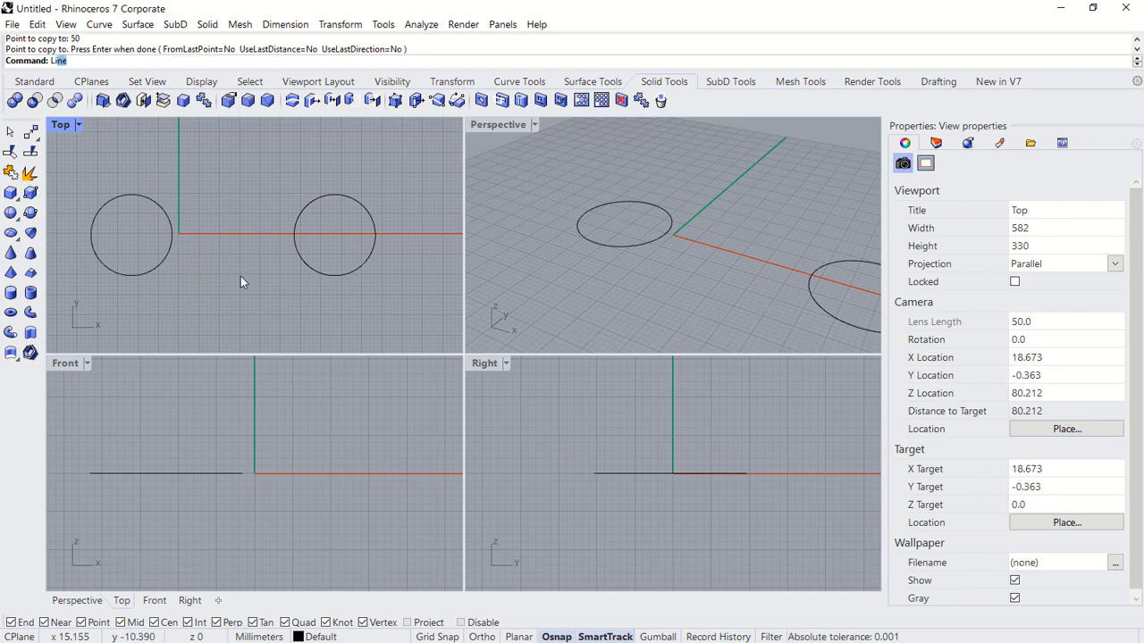
pyautogui.write('ine')
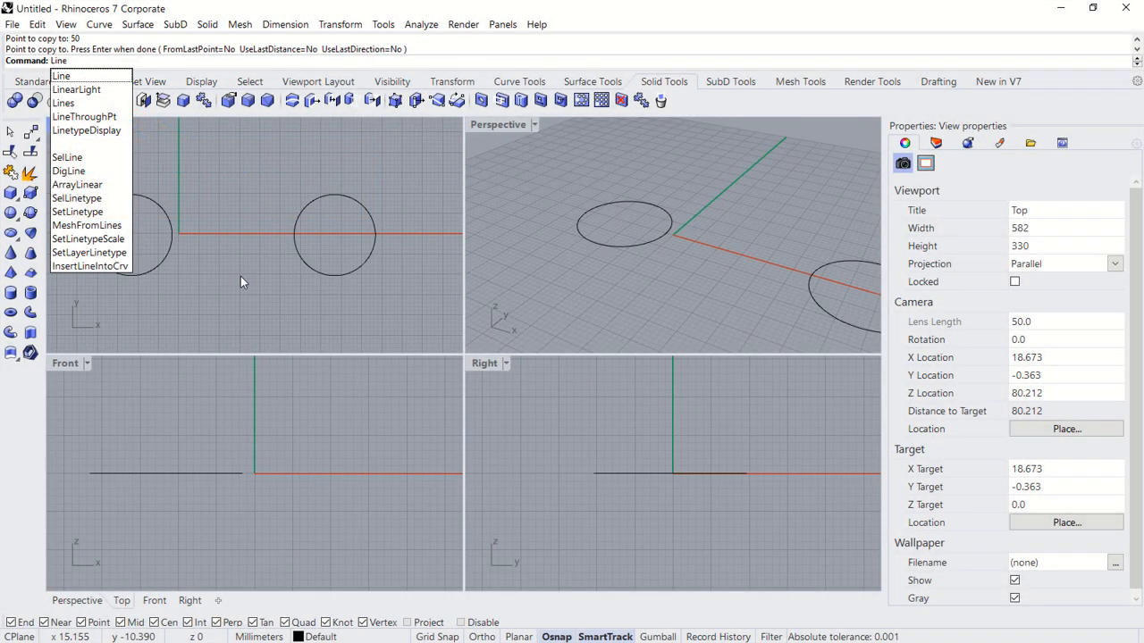
pyautogui.press('Return')
pyautogui.click(131, 194)
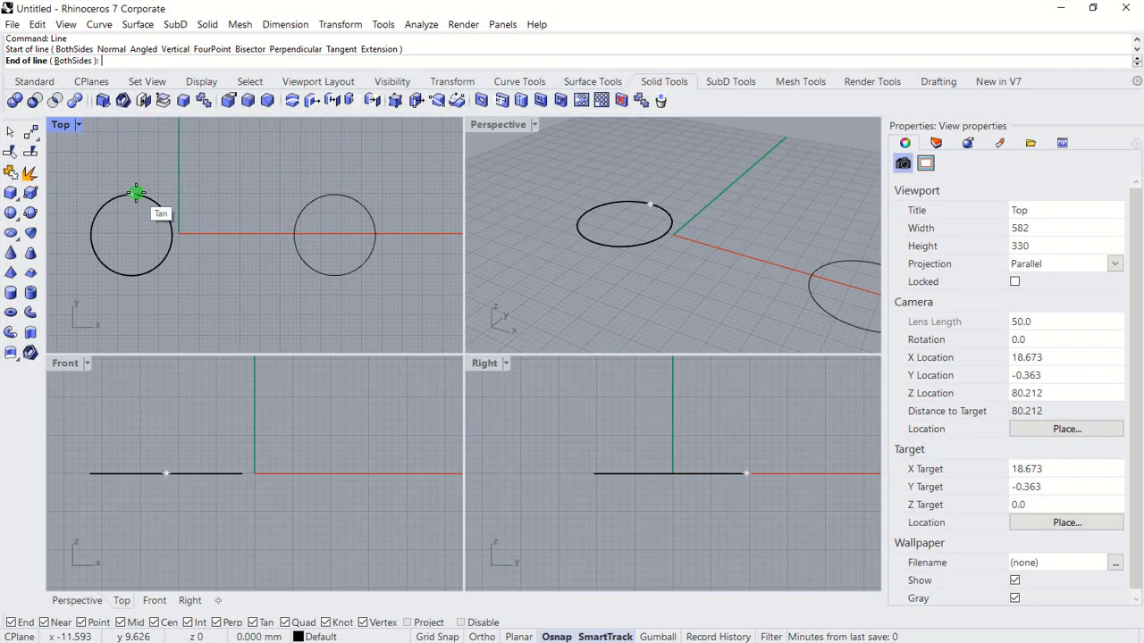
pyautogui.click(333, 194)
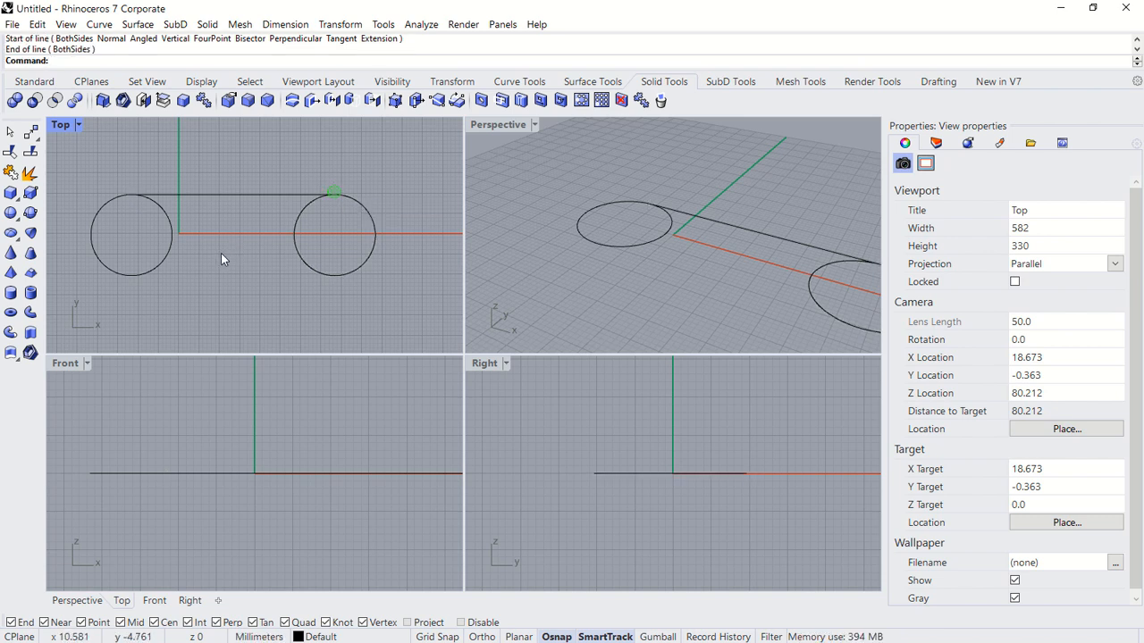
pyautogui.press('Return')
pyautogui.click(132, 274)
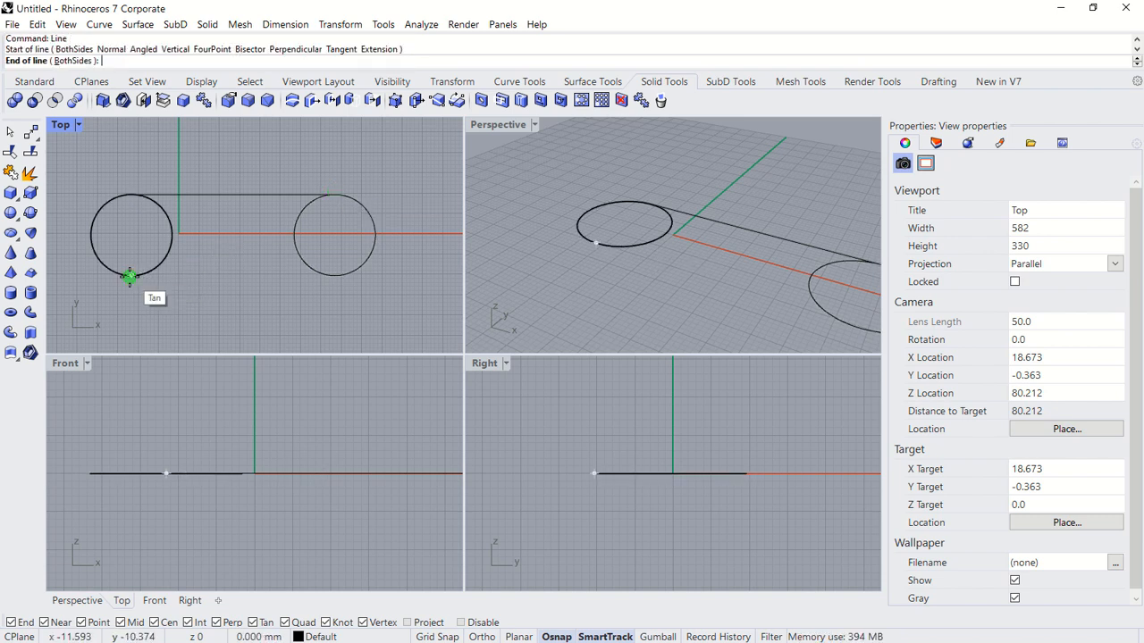
pyautogui.click(335, 275)
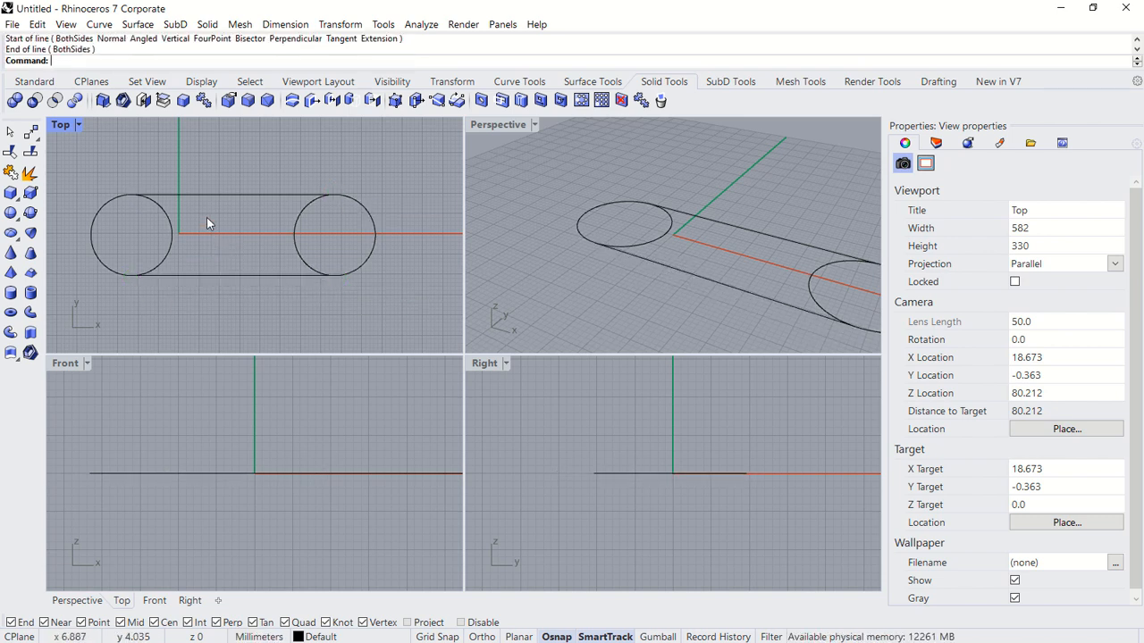
# Trim away the inner halves of both circles, using all the curves as cutting objects, to leave a slot-shaped outline.
pyautogui.write('t')
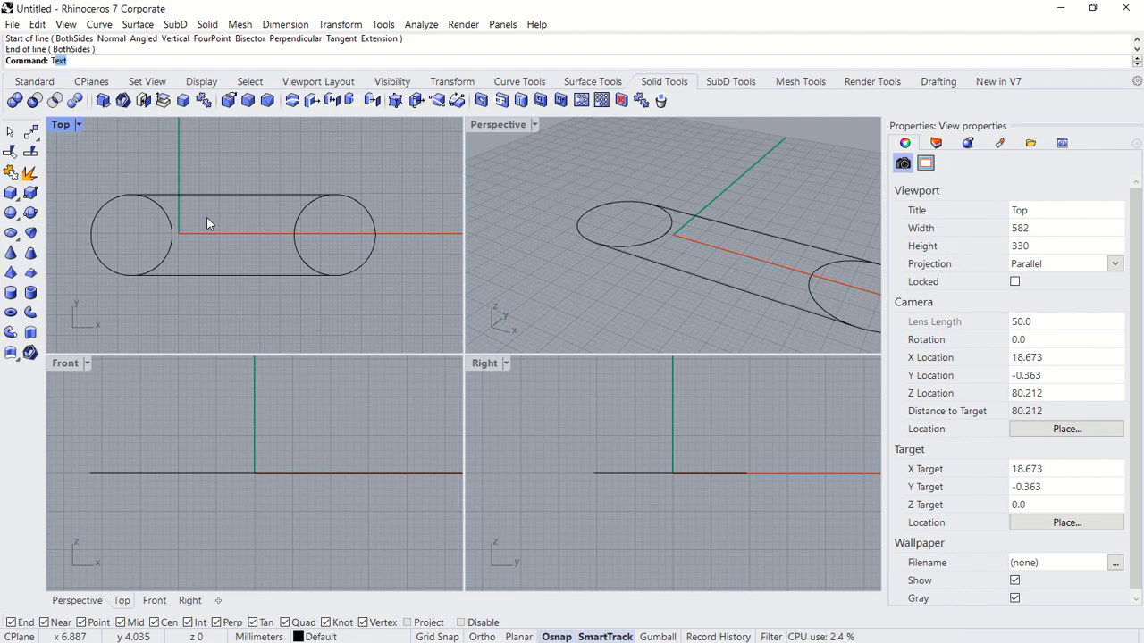
pyautogui.write('rim')
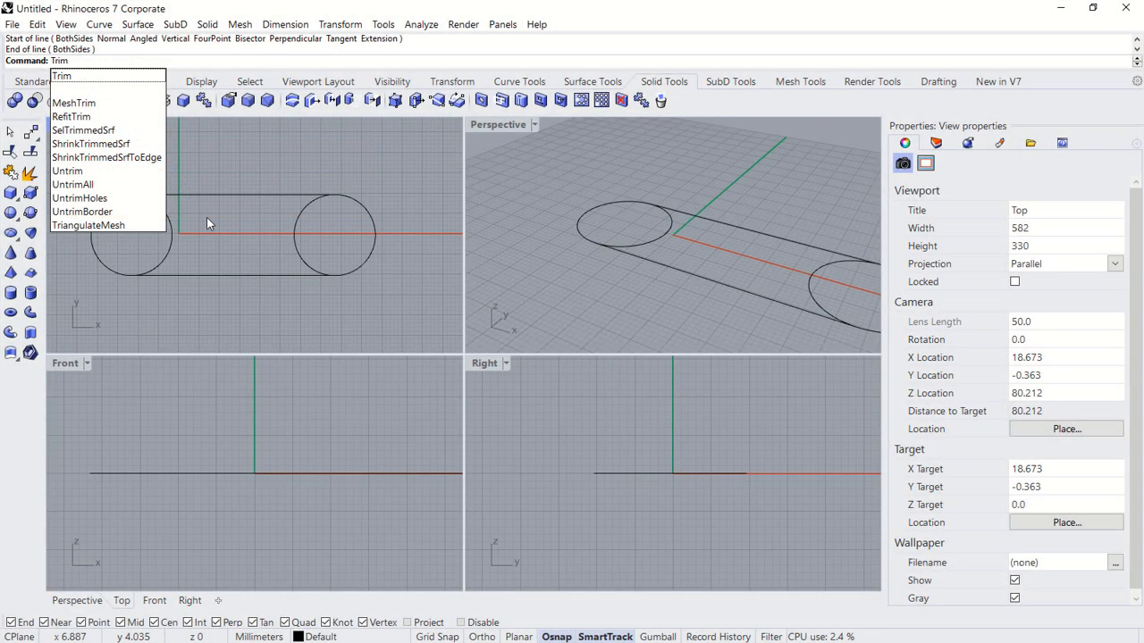
pyautogui.press('Return')
pyautogui.moveTo(382, 167); pyautogui.dragTo(91, 301)
pyautogui.moveTo(205, 239); pyautogui.dragTo(179, 243)
pyautogui.press('Return')
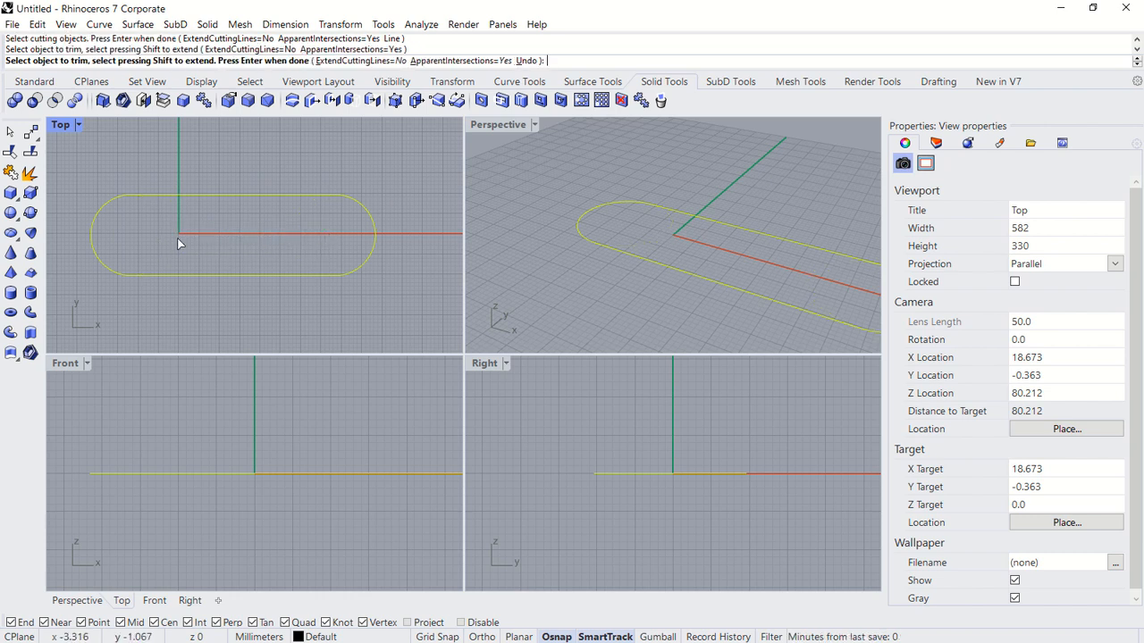
pyautogui.press('Return')
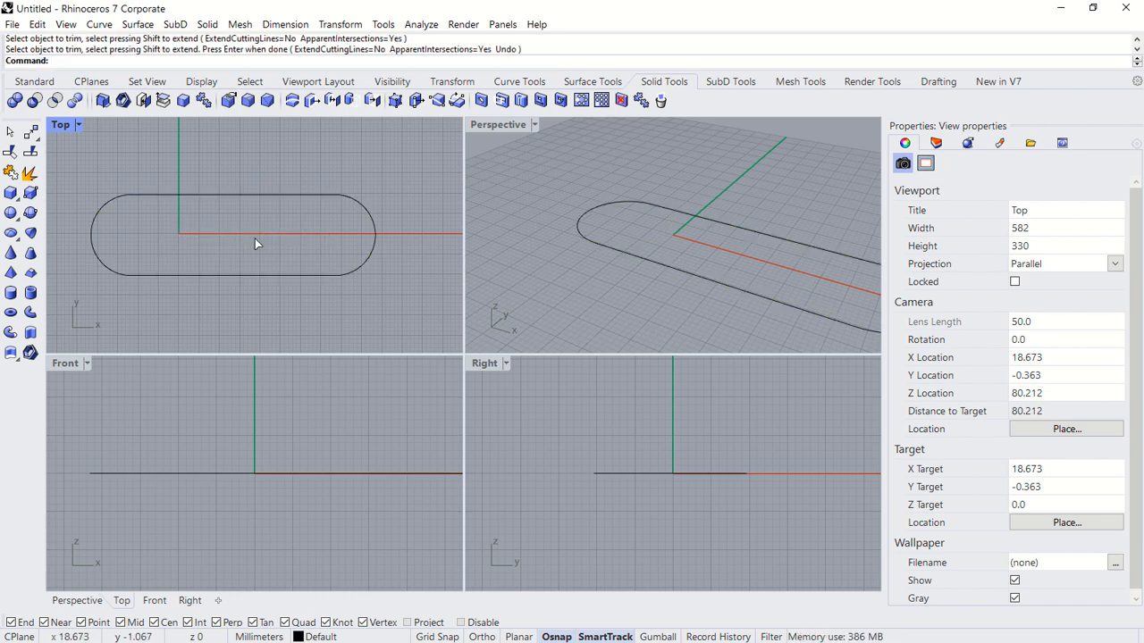
# Draw a circle of radius 5 mm at the centre of each rounded end of the outline.
pyautogui.write('Circle')
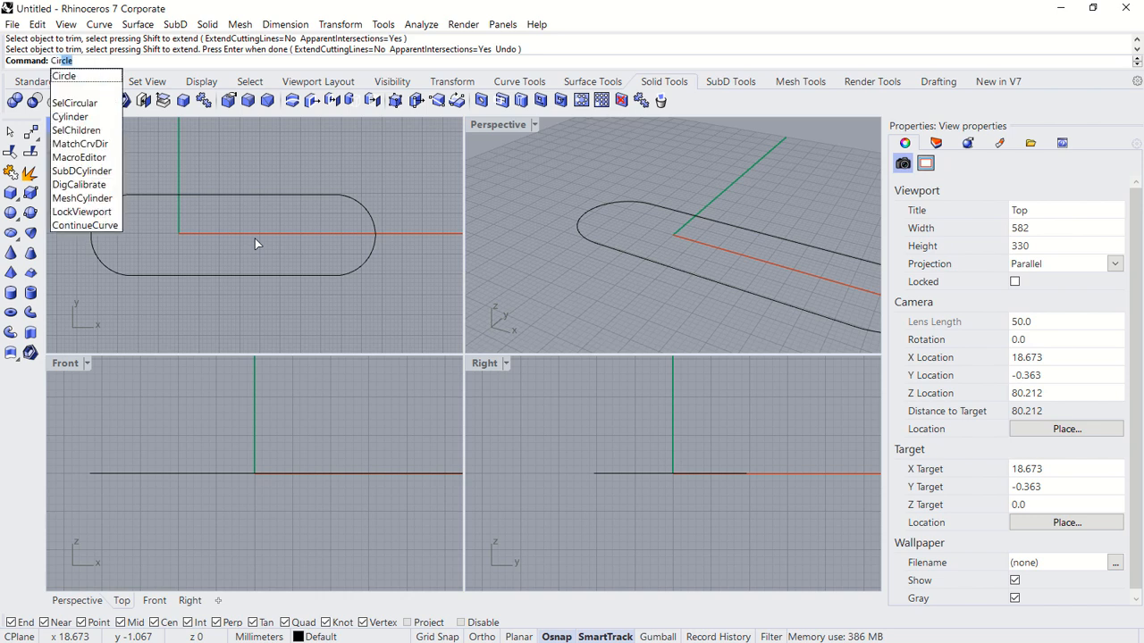
pyautogui.press('Return')
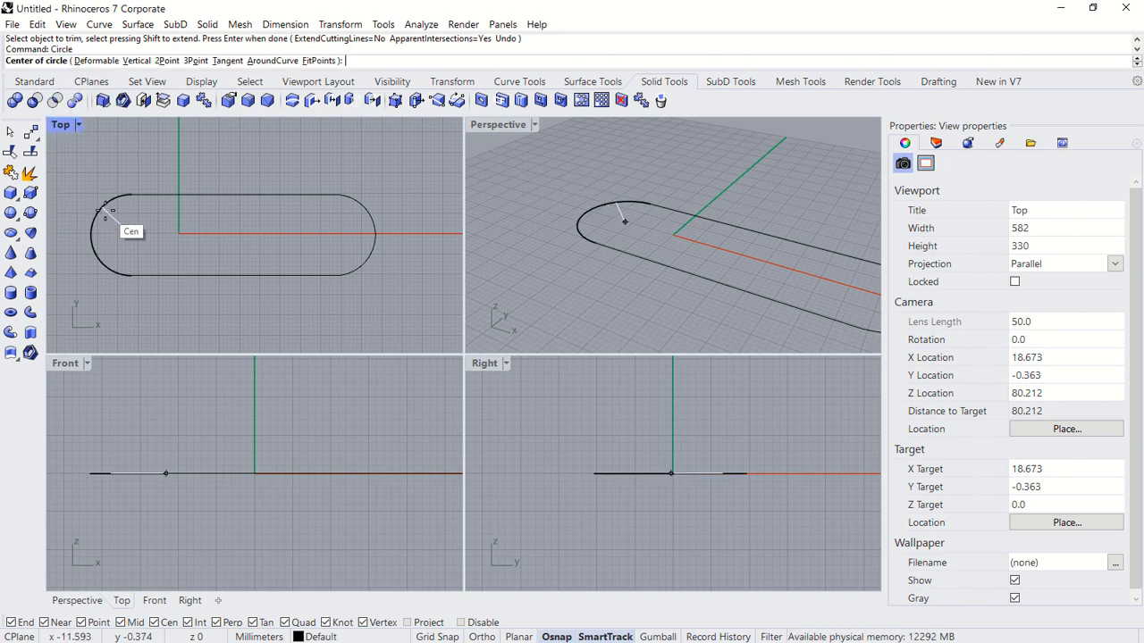
pyautogui.click(130, 234)
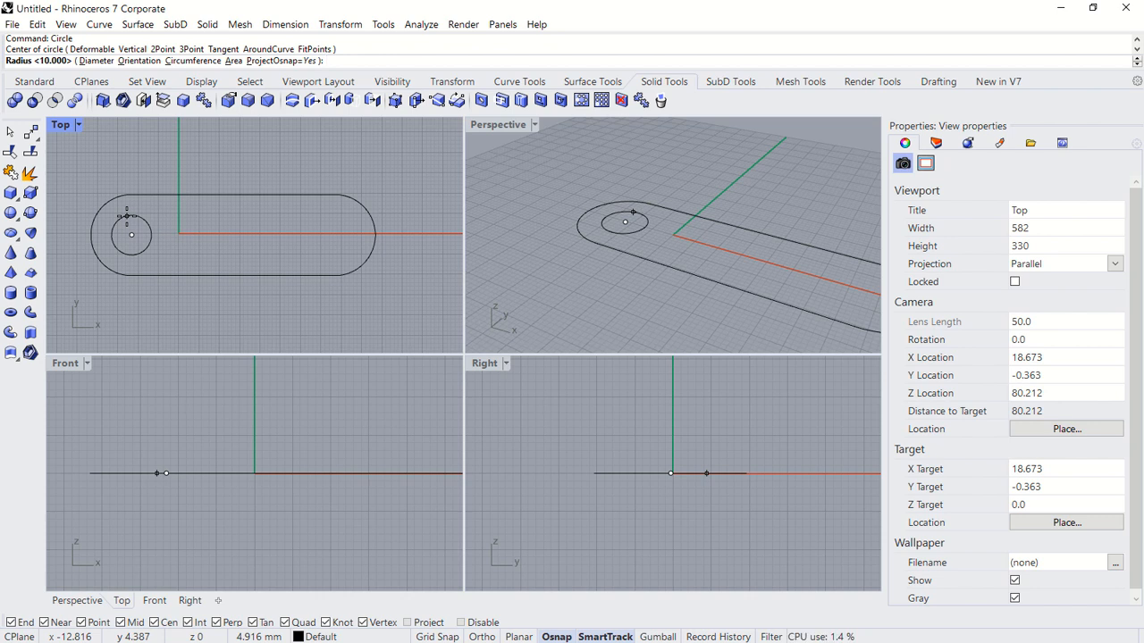
pyautogui.write('5')
pyautogui.press('Return')
pyautogui.press('Return')
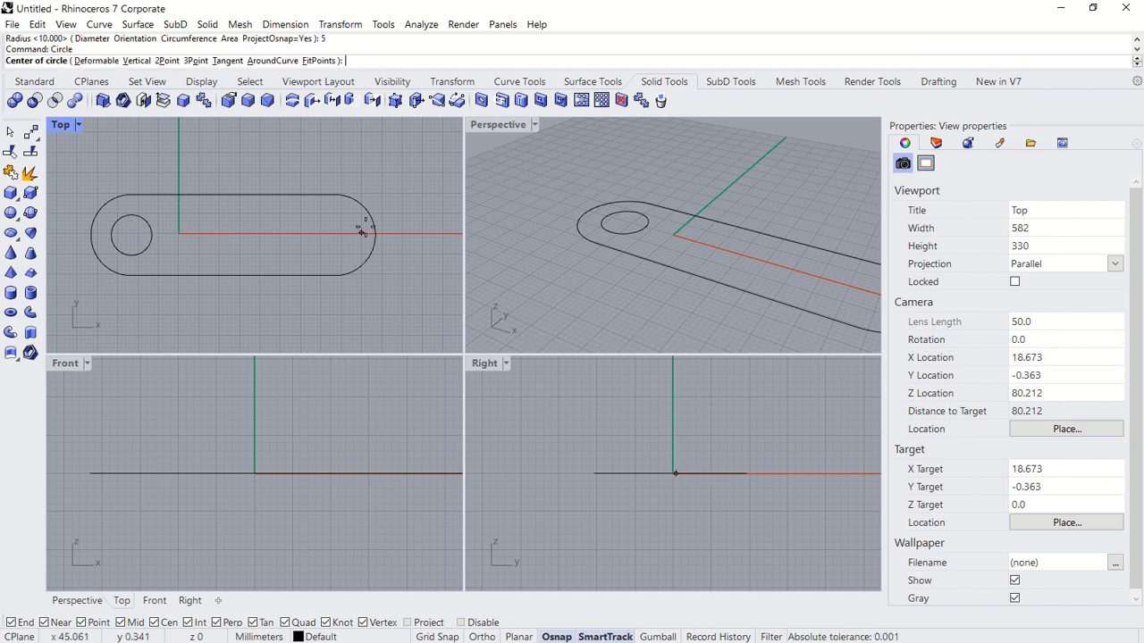
pyautogui.click(368, 224)
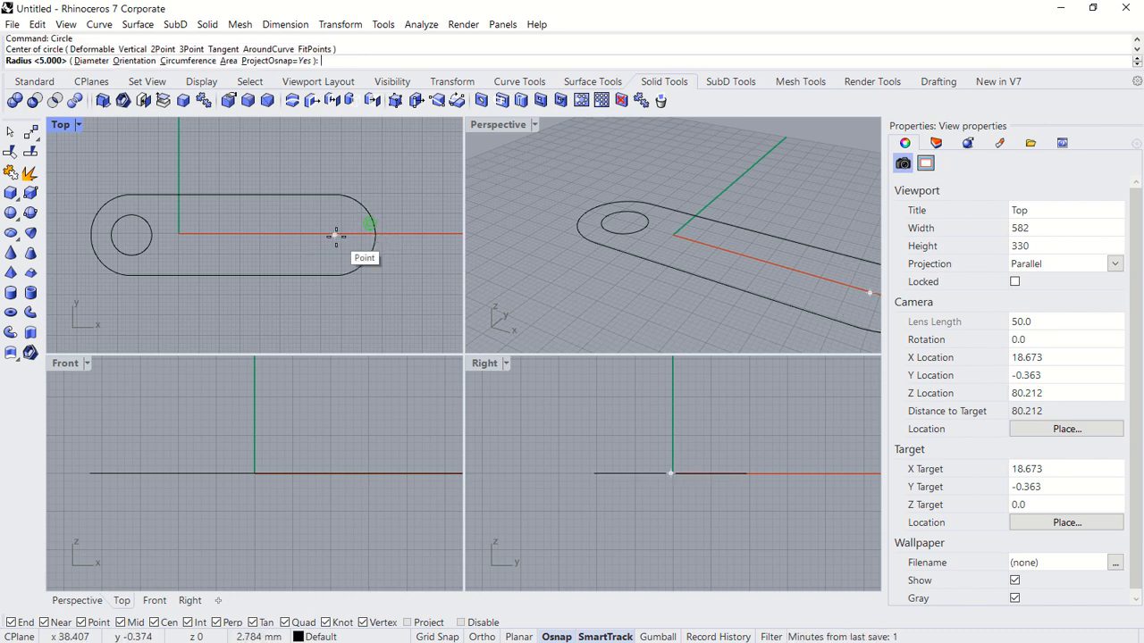
pyautogui.write('5')
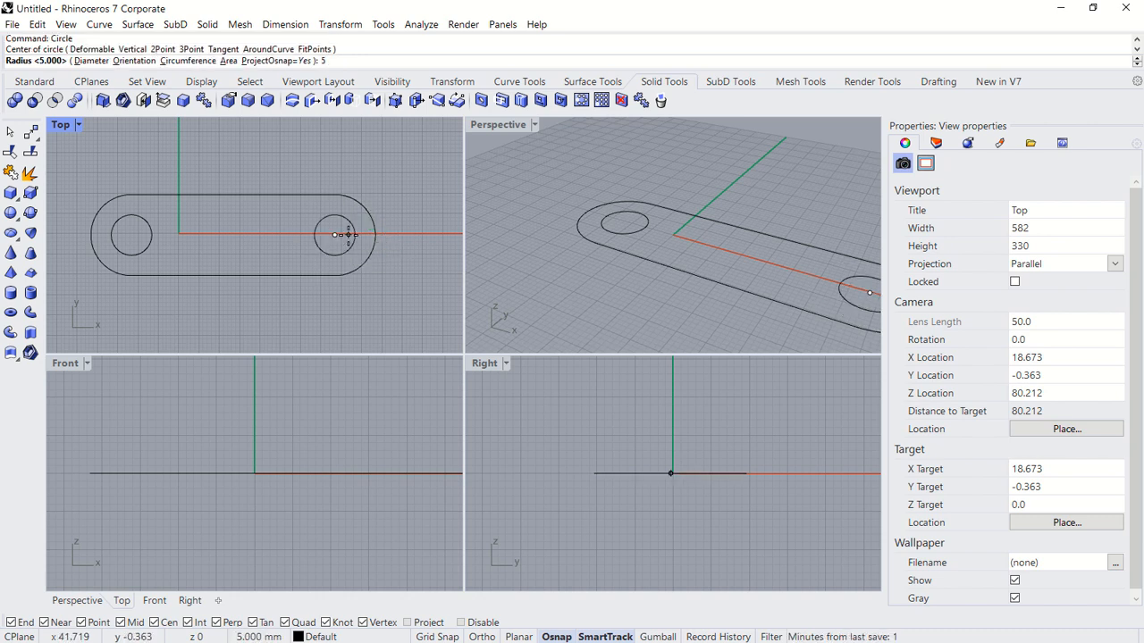
pyautogui.press('Return')
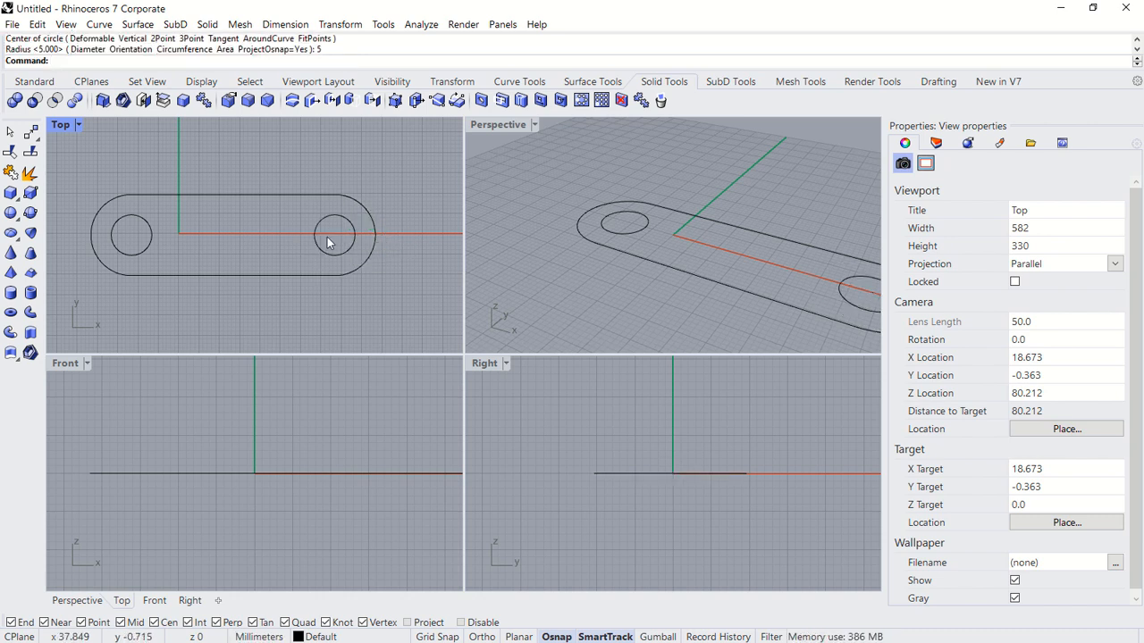
# Set the Perspective viewport's display mode to Raytraced and make the Top viewport active again.
pyautogui.moveTo(725, 283); pyautogui.dragTo(689, 268, button='right')
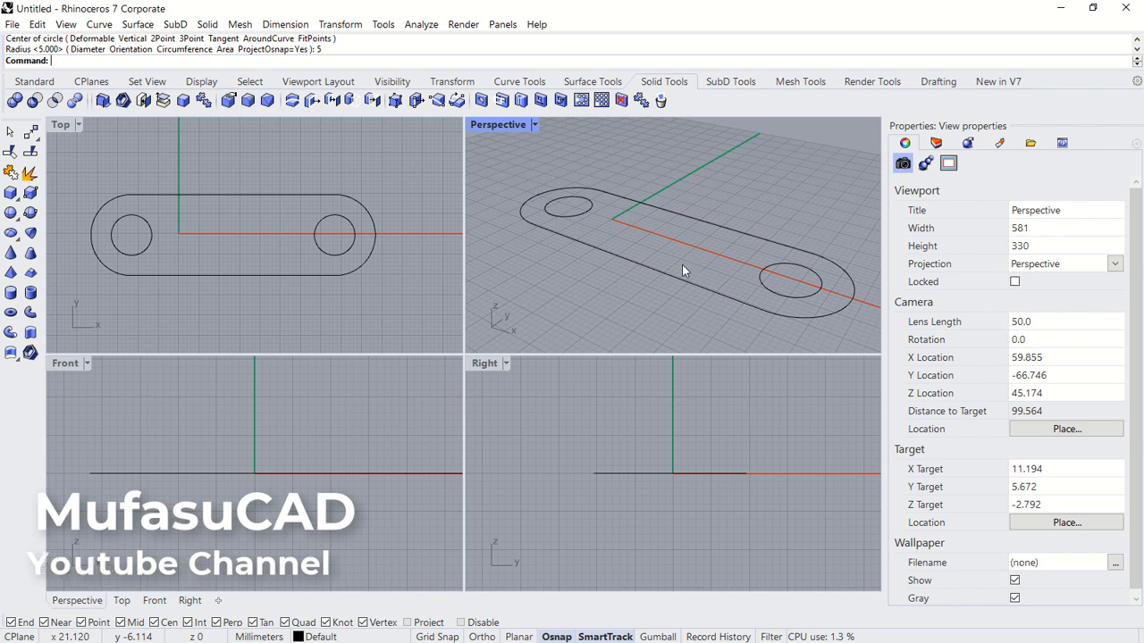
pyautogui.click(202, 81)
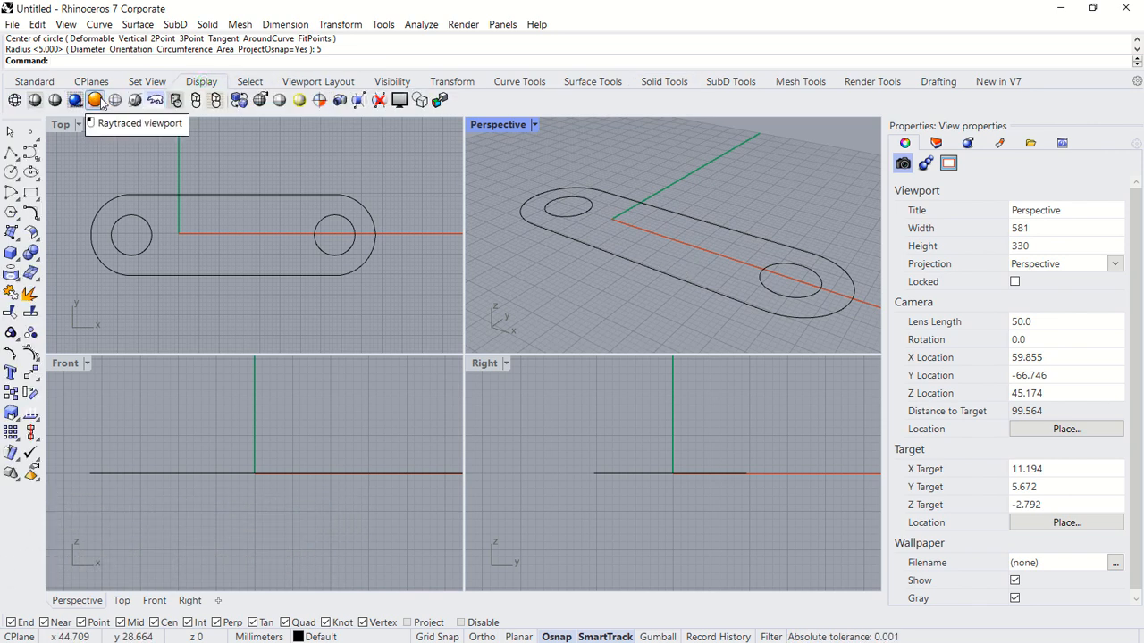
pyautogui.click(98, 101)
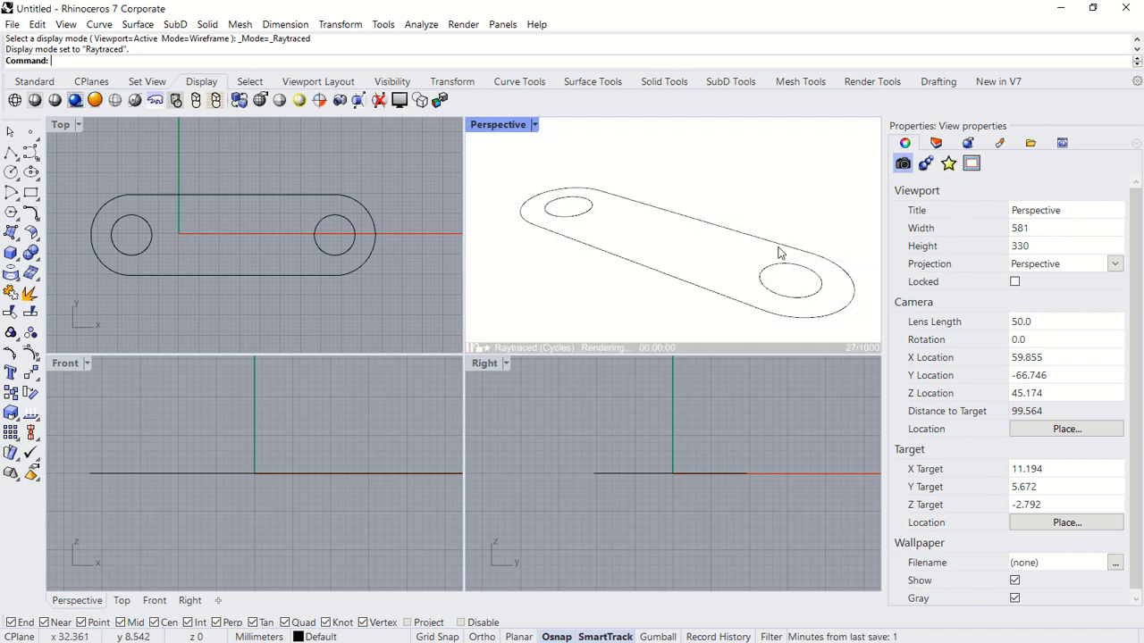
pyautogui.click(388, 175)
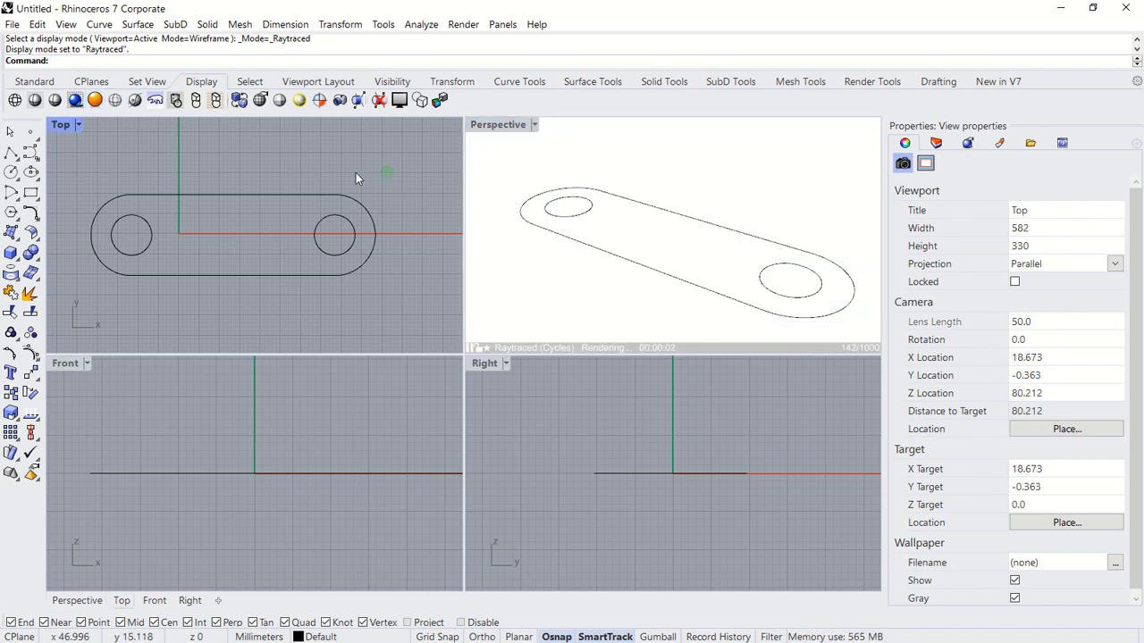
pyautogui.click(35, 83)
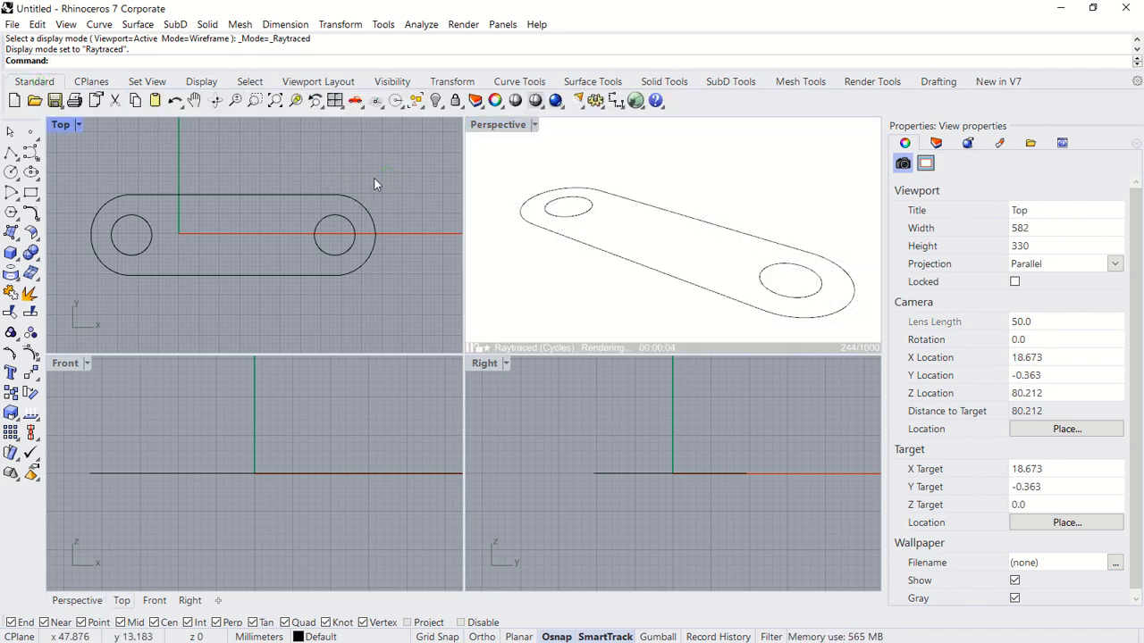
# Extrude the slot outline and both hole circles 3 mm as a closed solid.
pyautogui.write('Ex')
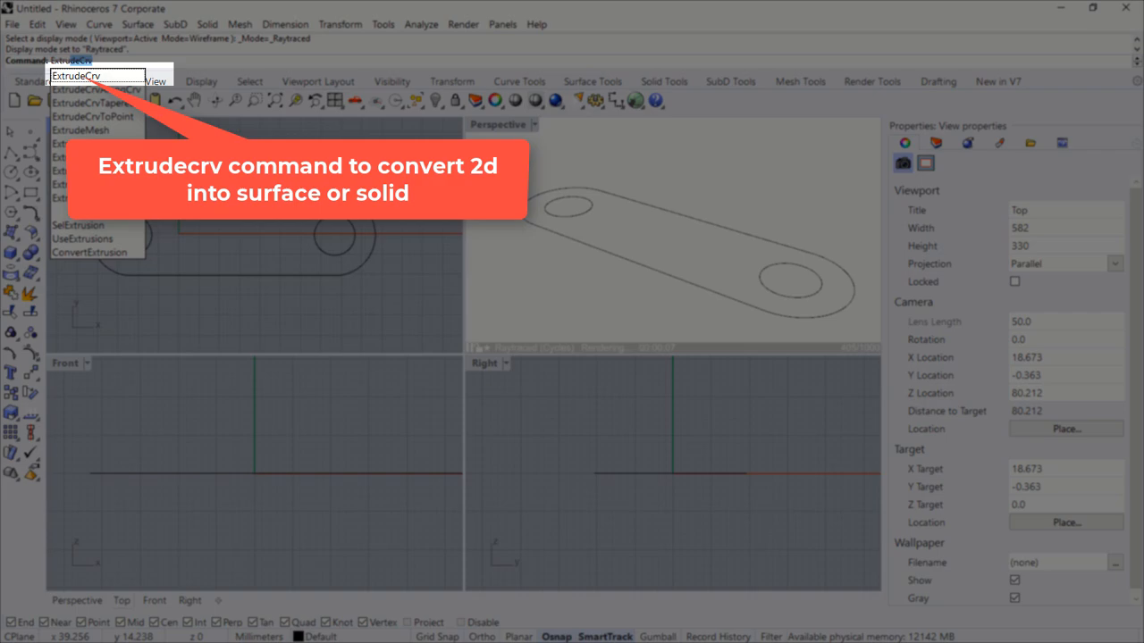
pyautogui.write('tru')
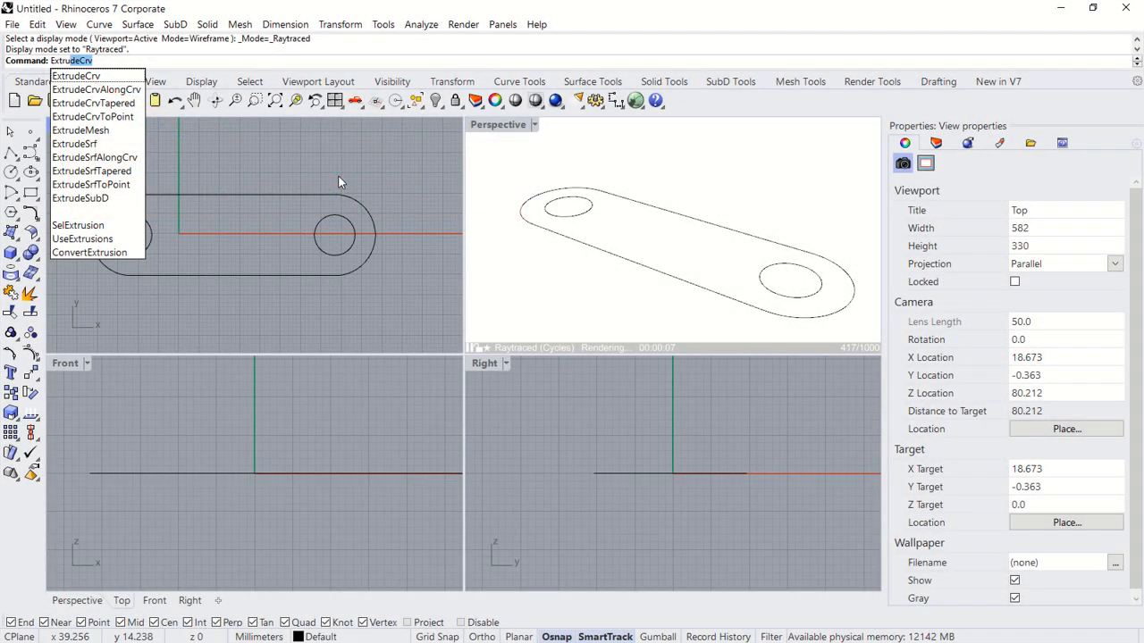
pyautogui.write('de')
pyautogui.press('Return')
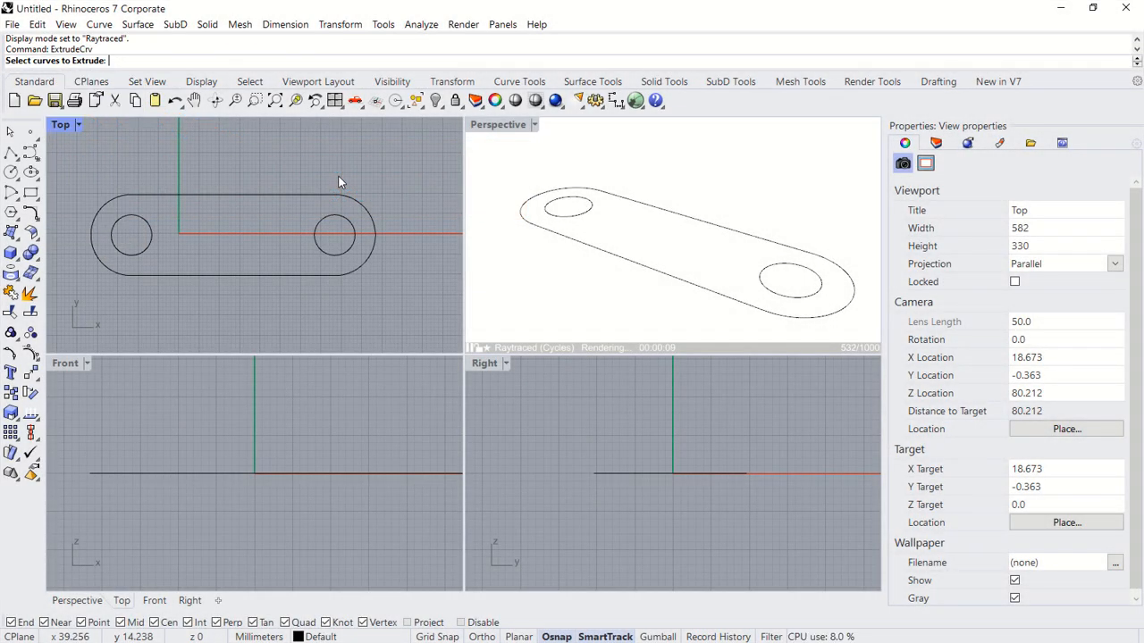
pyautogui.moveTo(396, 170); pyautogui.dragTo(81, 303)
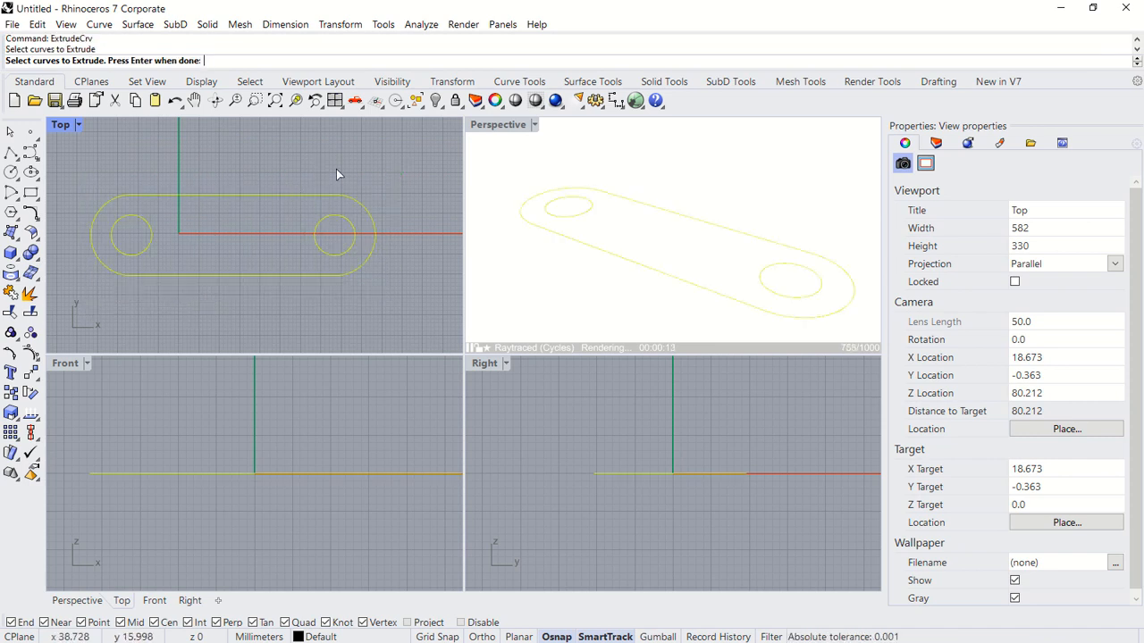
pyautogui.press('Return')
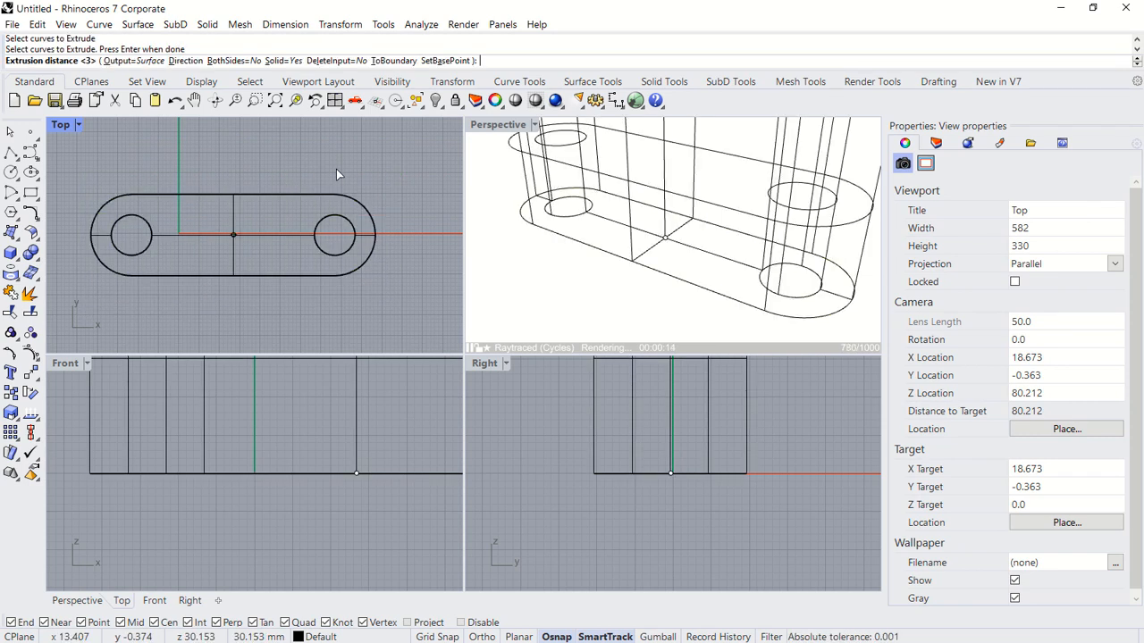
pyautogui.click(283, 60)
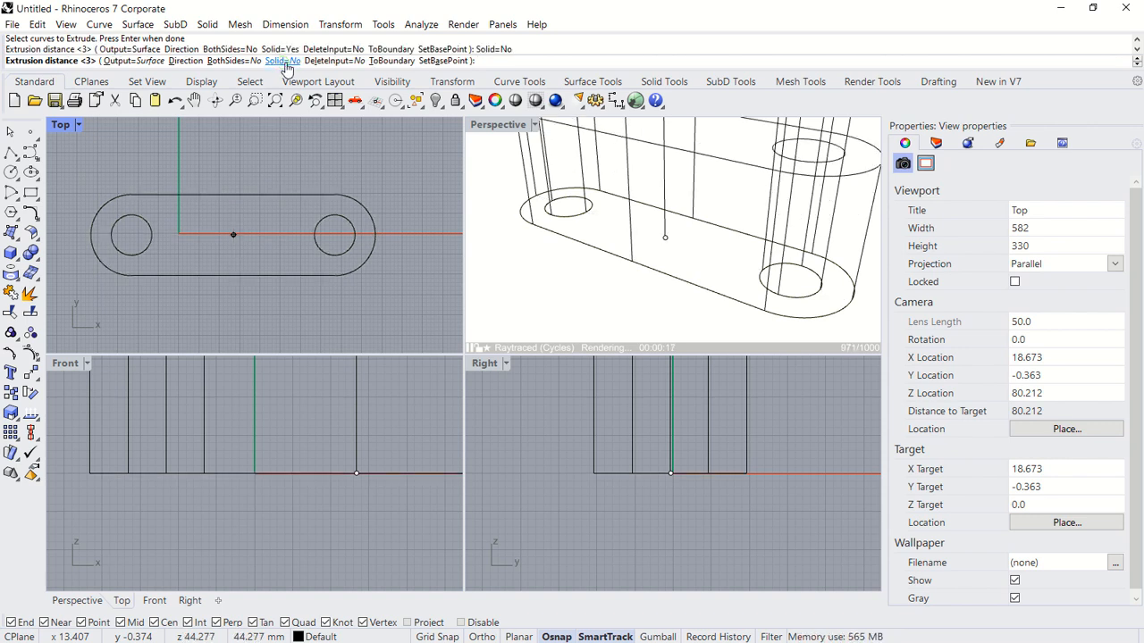
pyautogui.click(282, 61)
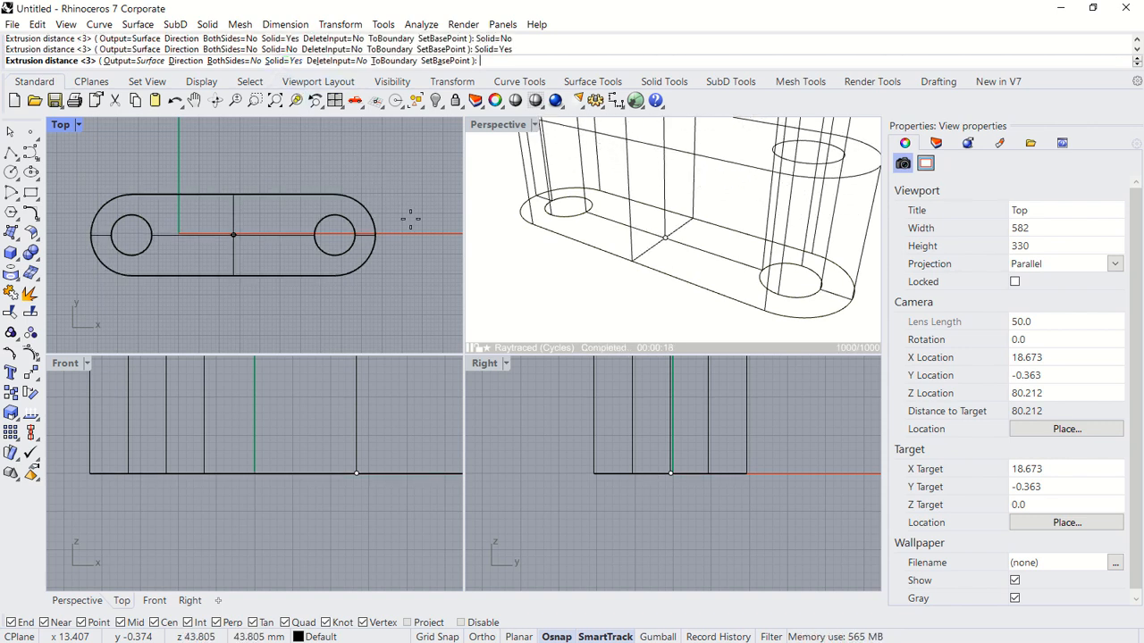
pyautogui.write('3')
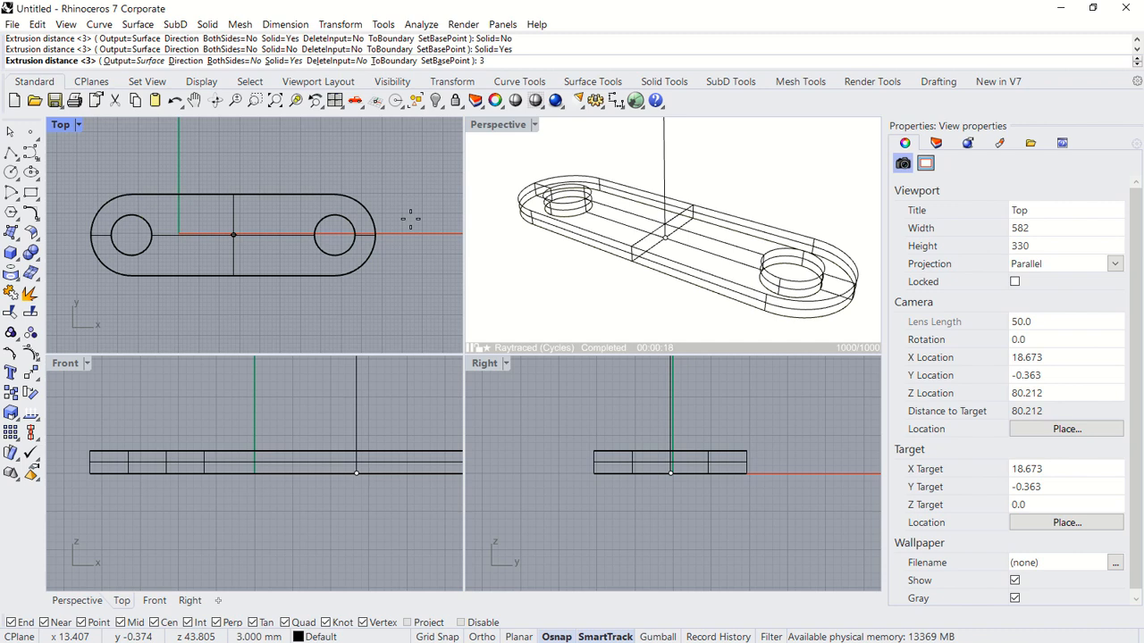
pyautogui.press('Return')
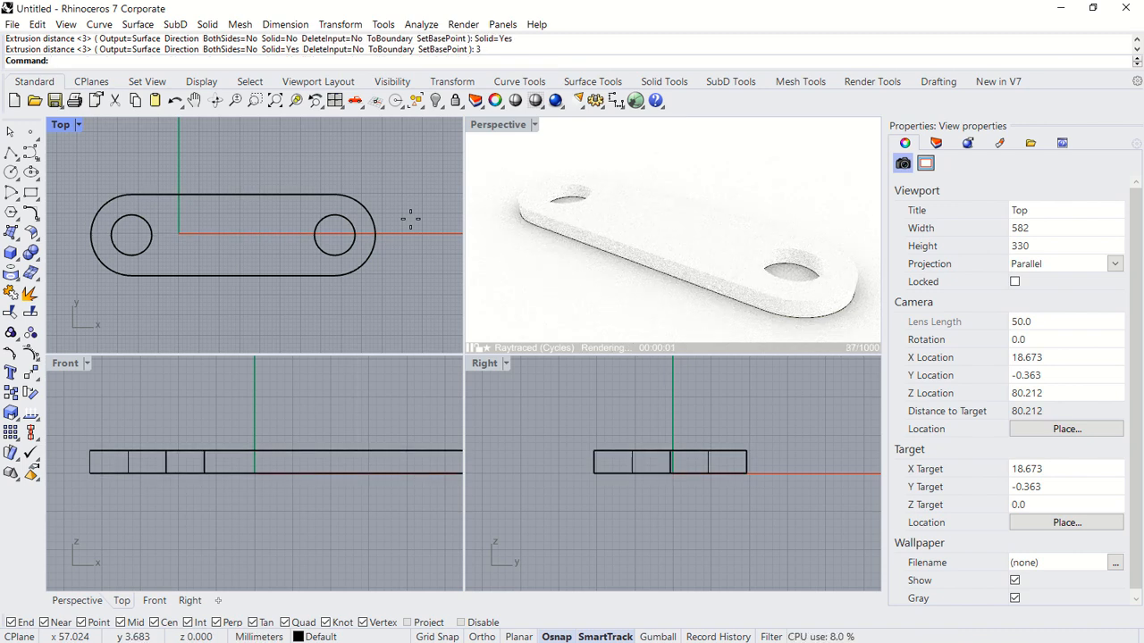
# In the Front viewport, draw a 3 mm radius circle centred on the plate's upper edge at the inner side of the left hole.
pyautogui.moveTo(650, 270); pyautogui.dragTo(650, 293, button='right')
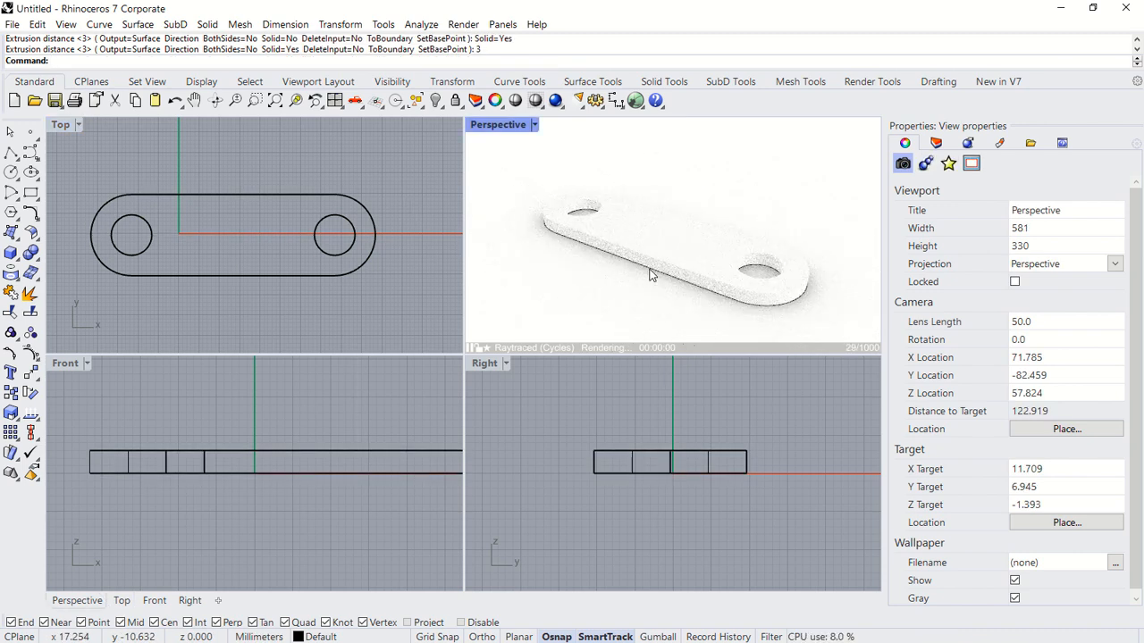
pyautogui.click(326, 427)
pyautogui.moveTo(390, 437); pyautogui.dragTo(300, 429, button='right')
pyautogui.scroll(-2, 332, 437)
pyautogui.scroll(-2, 300, 429)
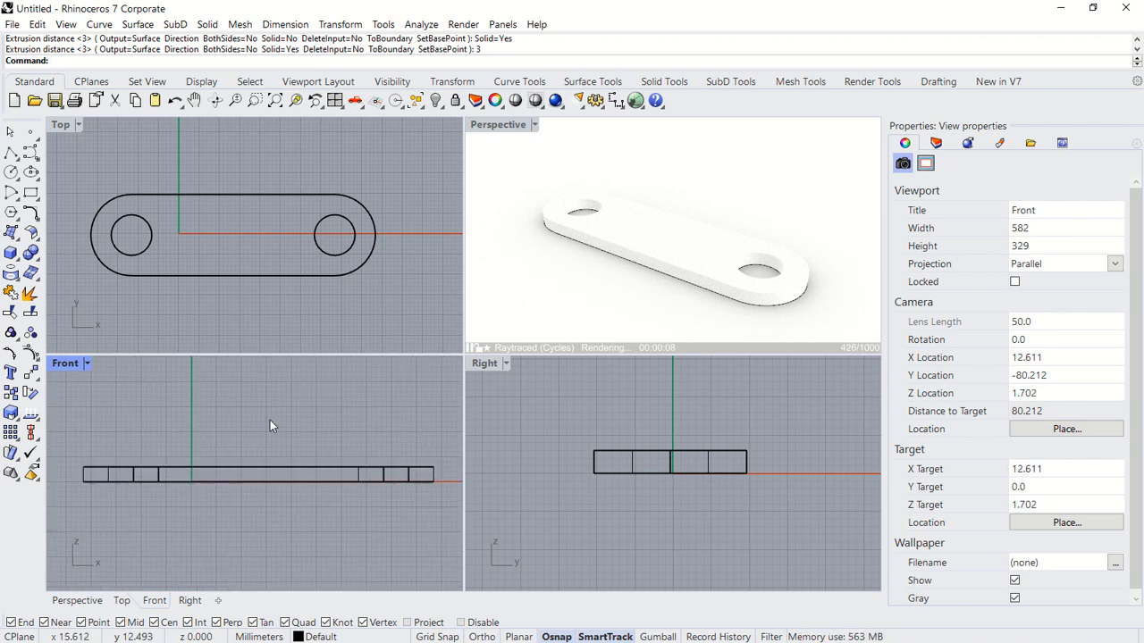
pyautogui.write('Circle')
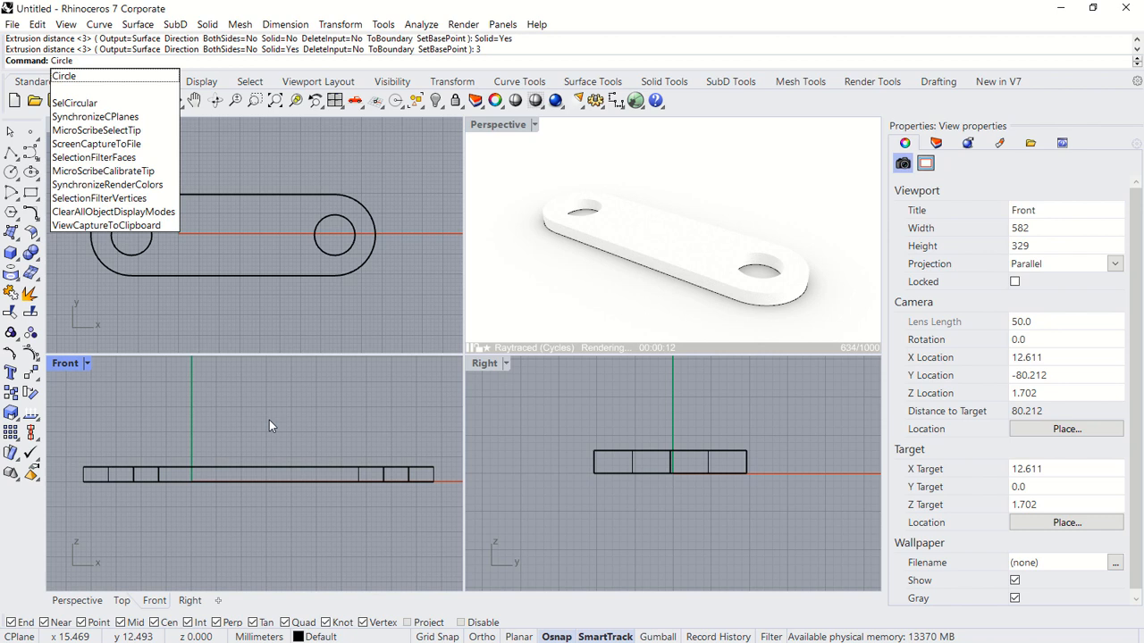
pyautogui.press('Return')
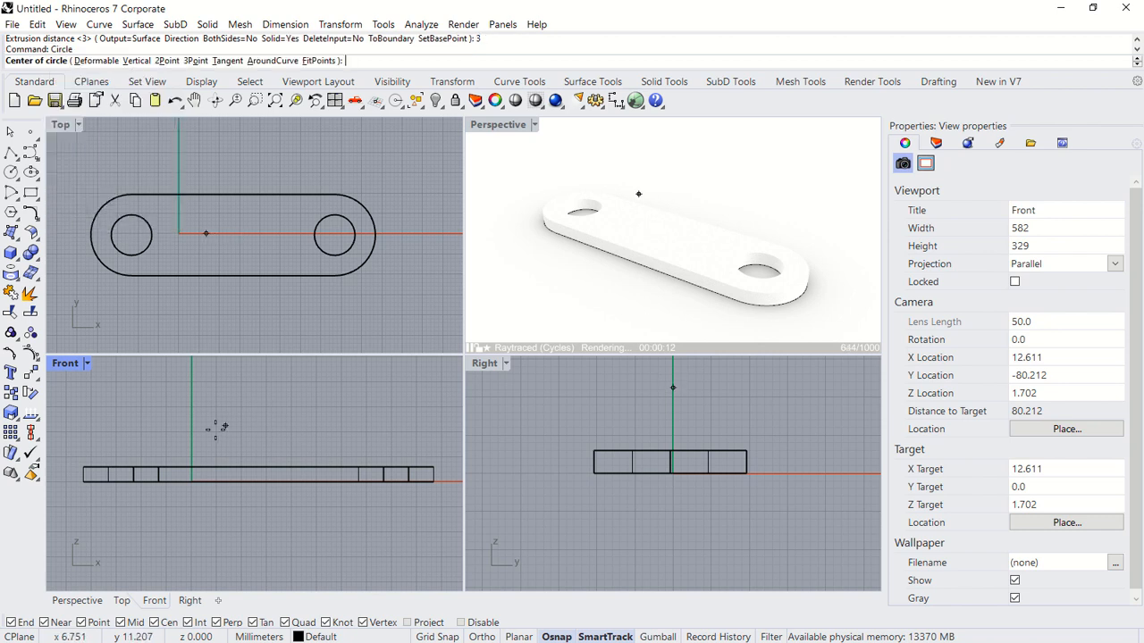
pyautogui.click(159, 467)
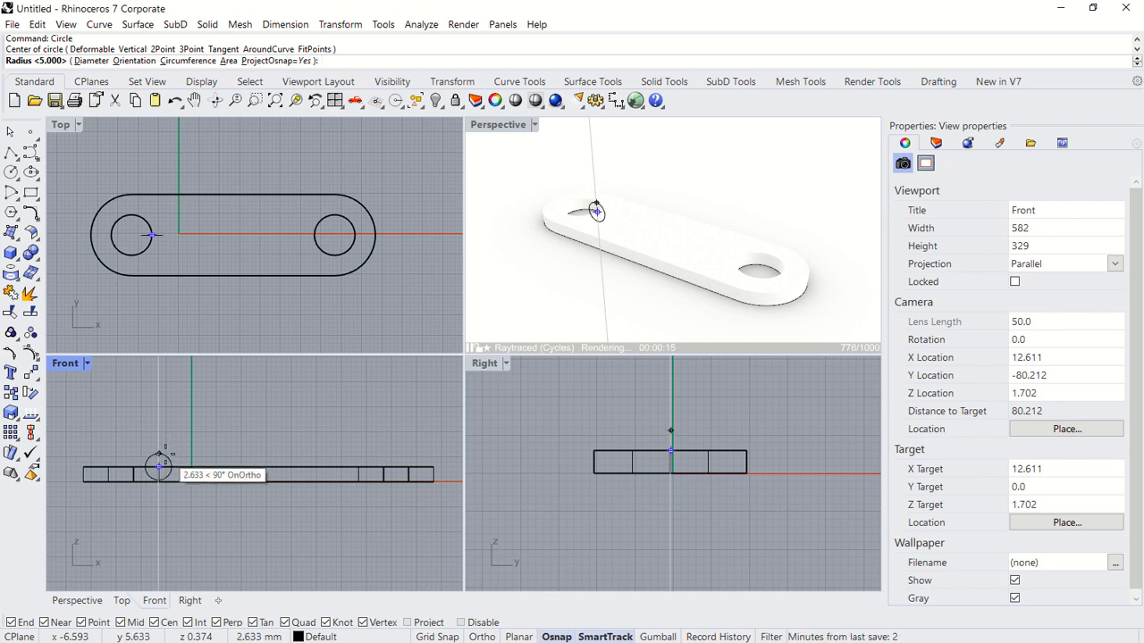
pyautogui.click(159, 452)
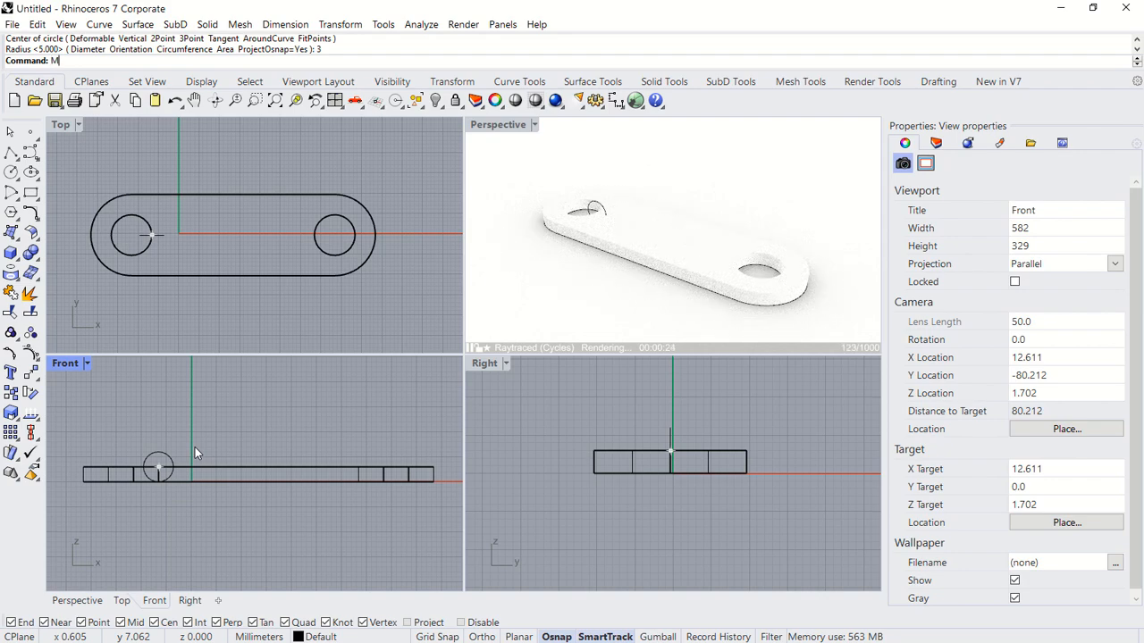
# Move the 3 mm radius circle straight up by about 3.9 mm in the Front viewport.
pyautogui.write('Move')
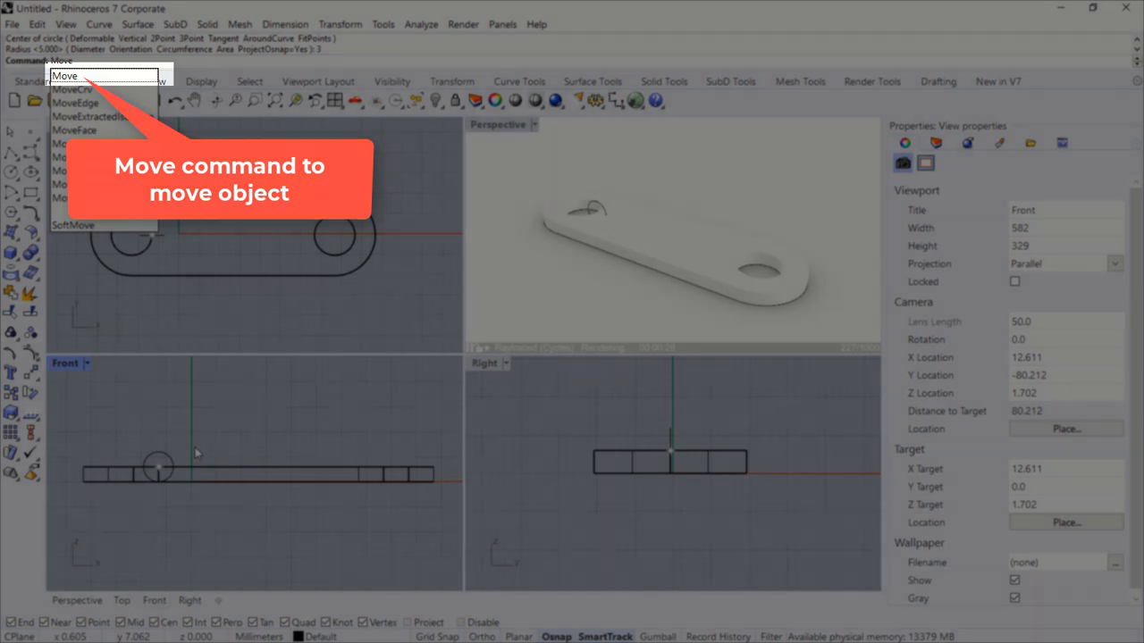
pyautogui.press('Return')
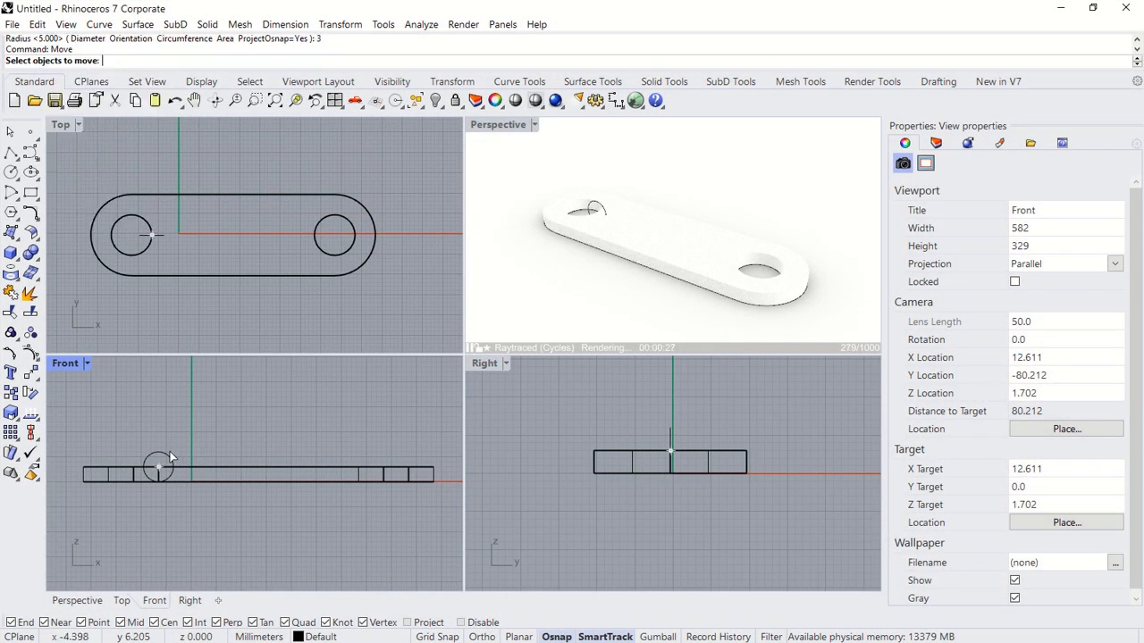
pyautogui.click(145, 465)
pyautogui.press('Return')
pyautogui.click(219, 450)
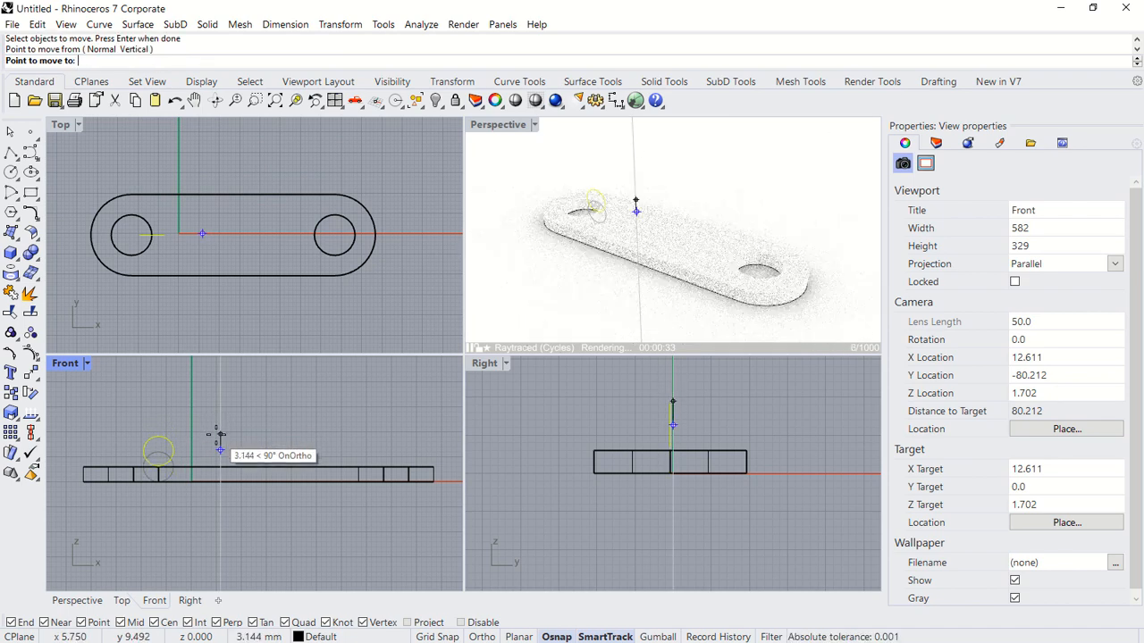
pyautogui.click(219, 435)
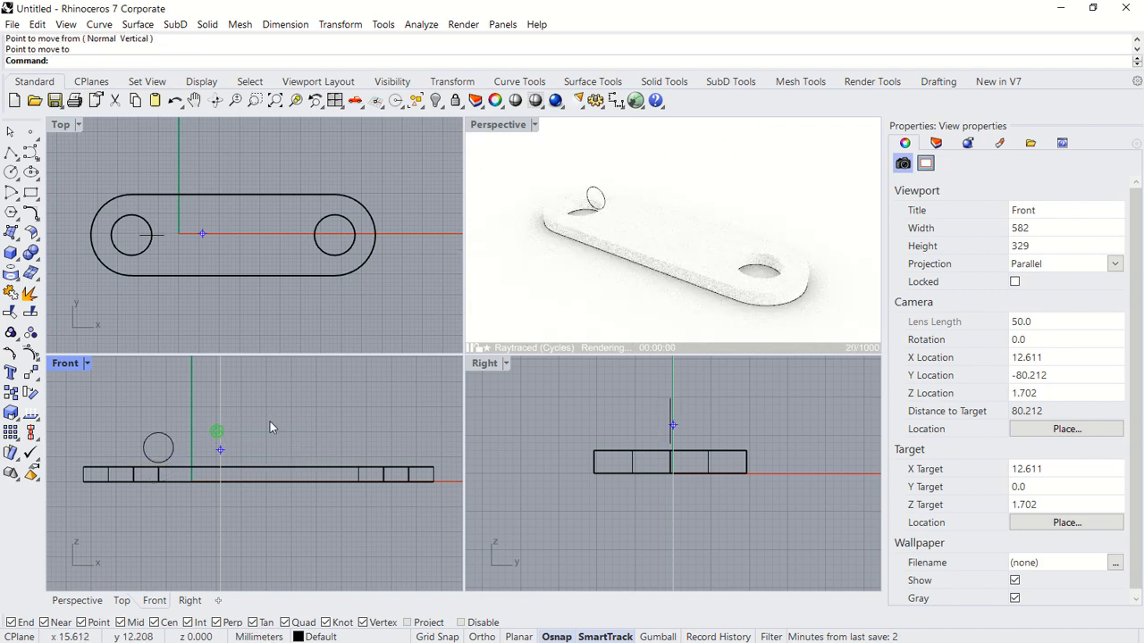
# Move the circle by its lowest point onto the plate's upper front edge, slightly left of the vertical axis in the Front viewport.
pyautogui.press('Return')
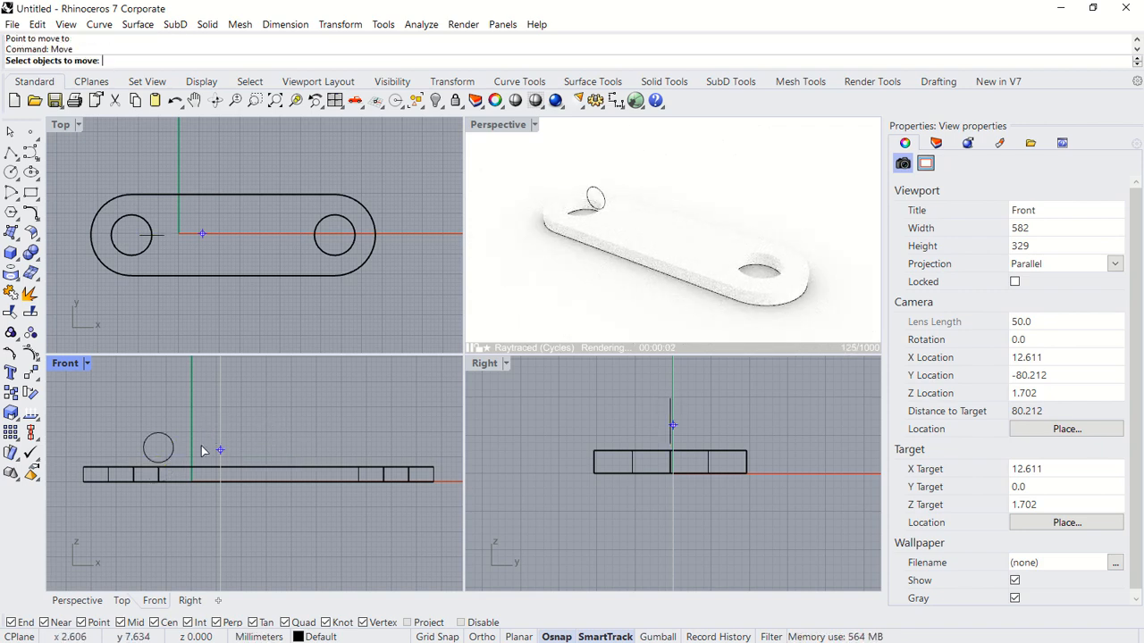
pyautogui.click(164, 452)
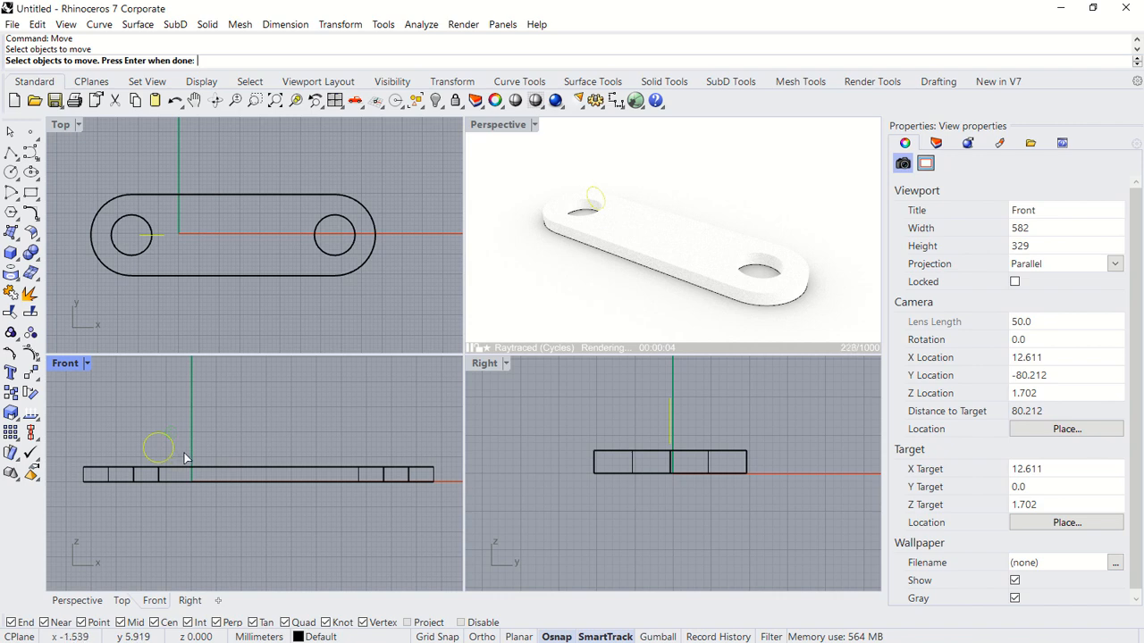
pyautogui.press('Return')
pyautogui.click(161, 458)
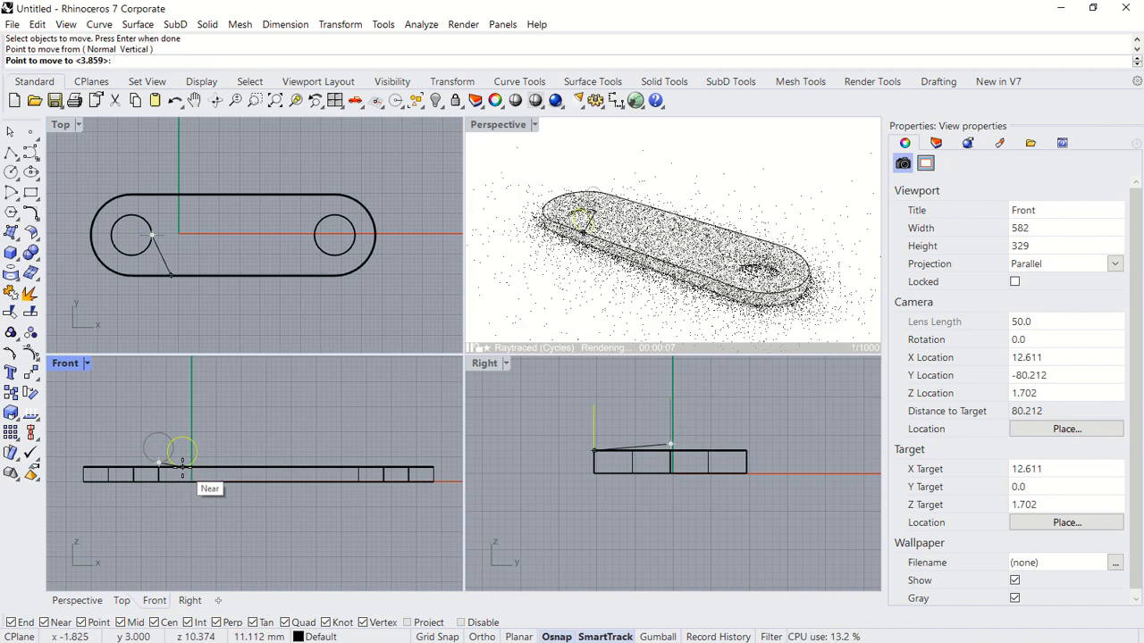
pyautogui.click(186, 468)
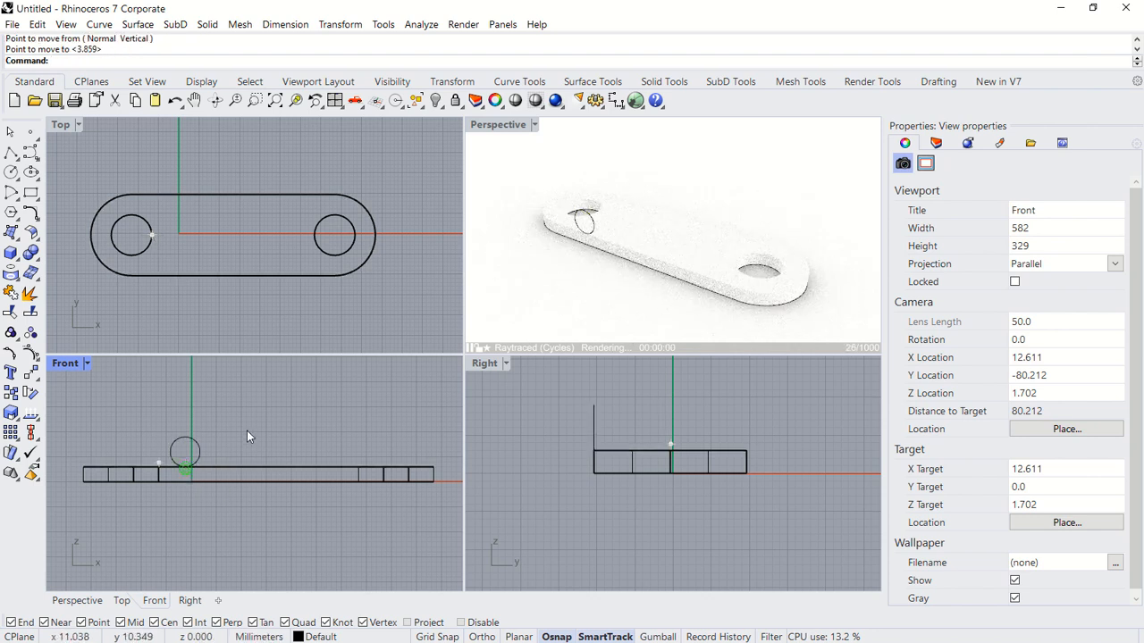
# Draw a 20 mm horizontal line from the circle's centre across the plate's width in the Right viewport.
pyautogui.write('ne')
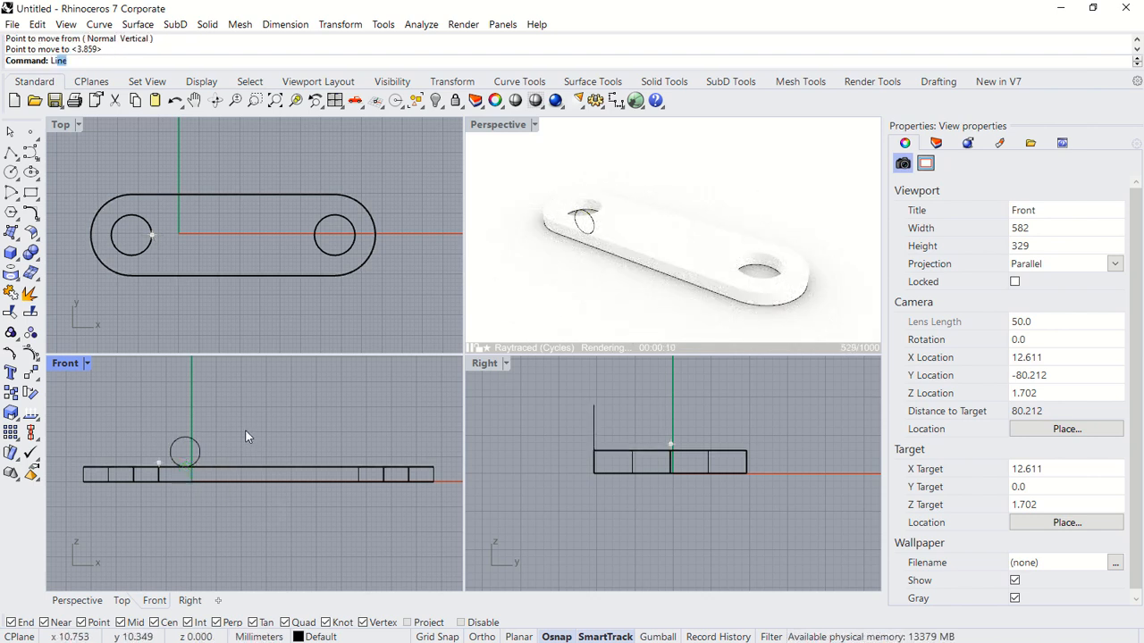
pyautogui.press('Return')
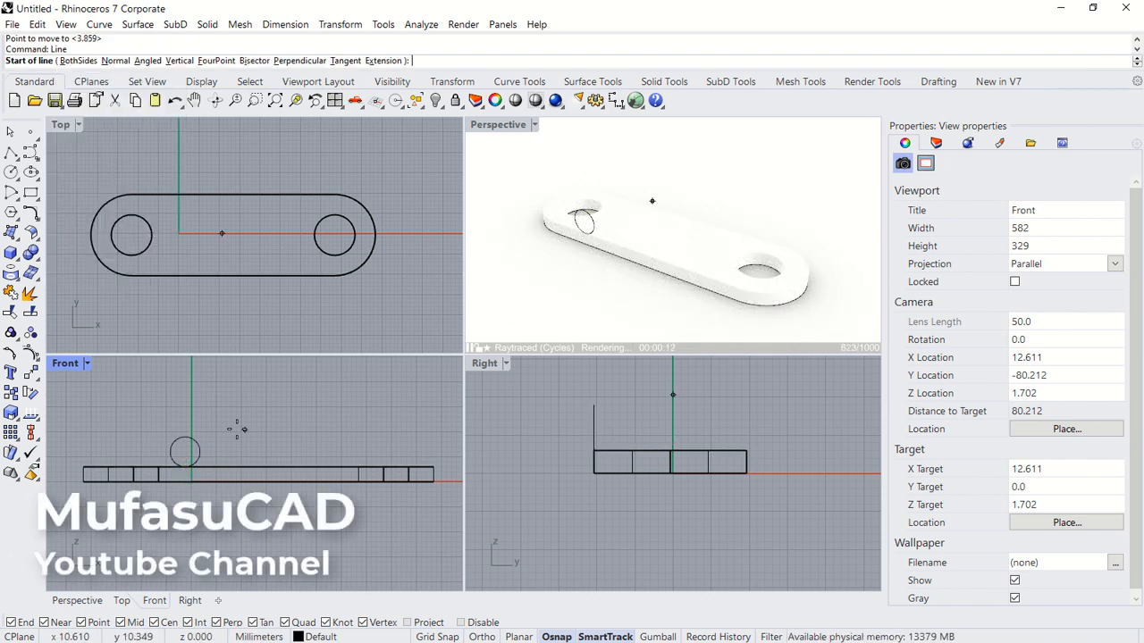
pyautogui.click(186, 452)
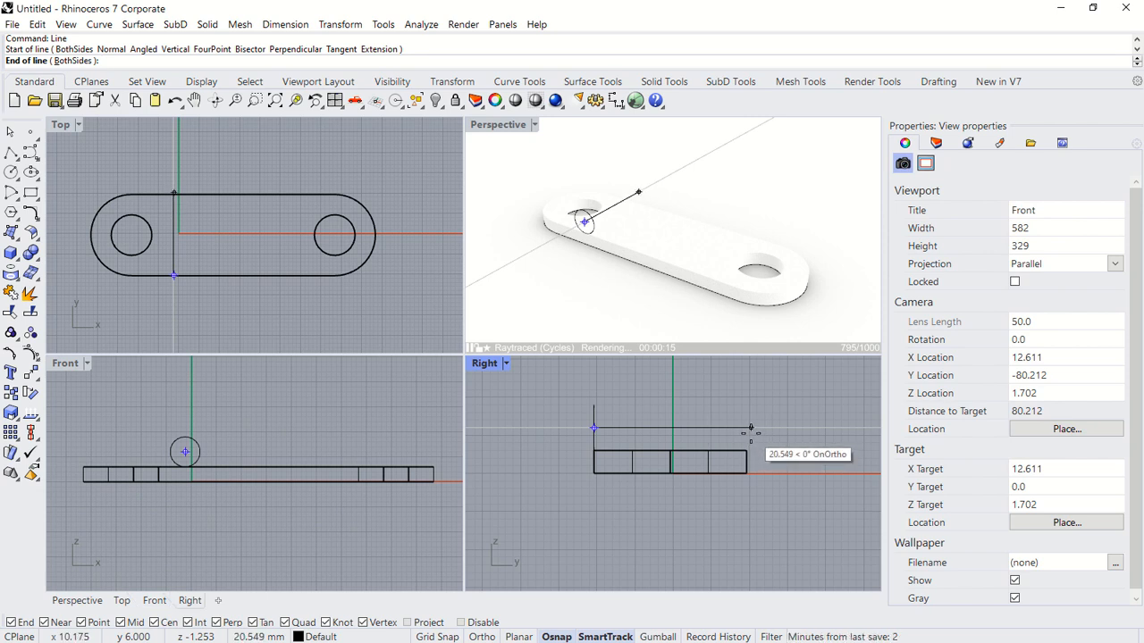
pyautogui.write('20')
pyautogui.press('Return')
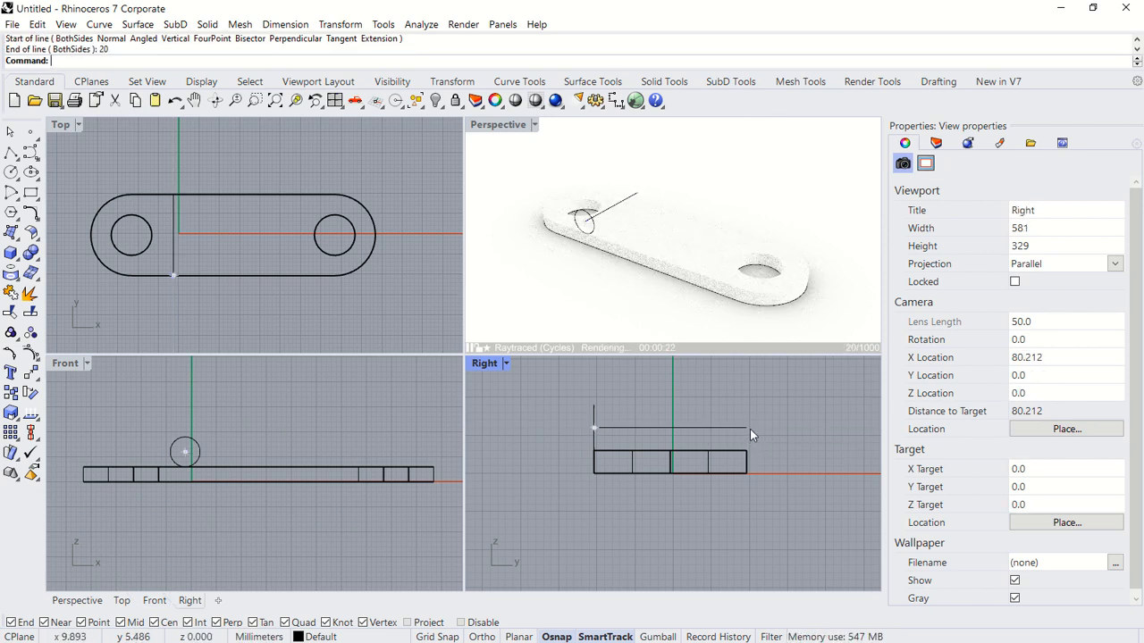
# Draw a 15 mm line from the far end of the horizontal line, sloping up and away from the plate in the Right viewport.
pyautogui.scroll(-2, 761, 409)
pyautogui.moveTo(807, 397); pyautogui.dragTo(743, 462, button='right')
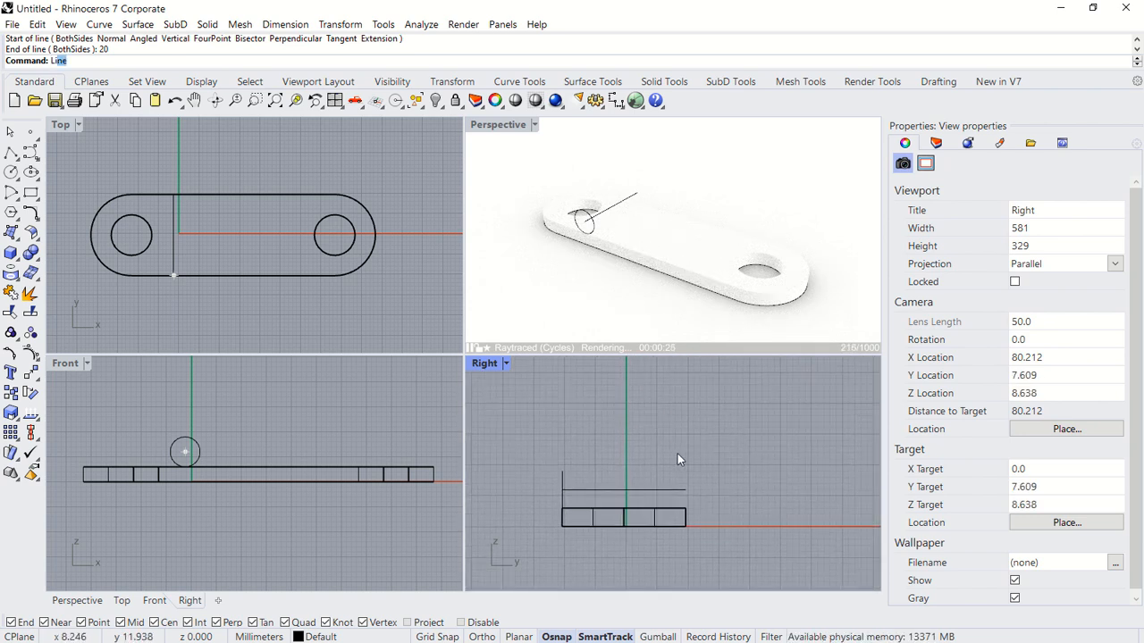
pyautogui.write('Line')
pyautogui.press('Return')
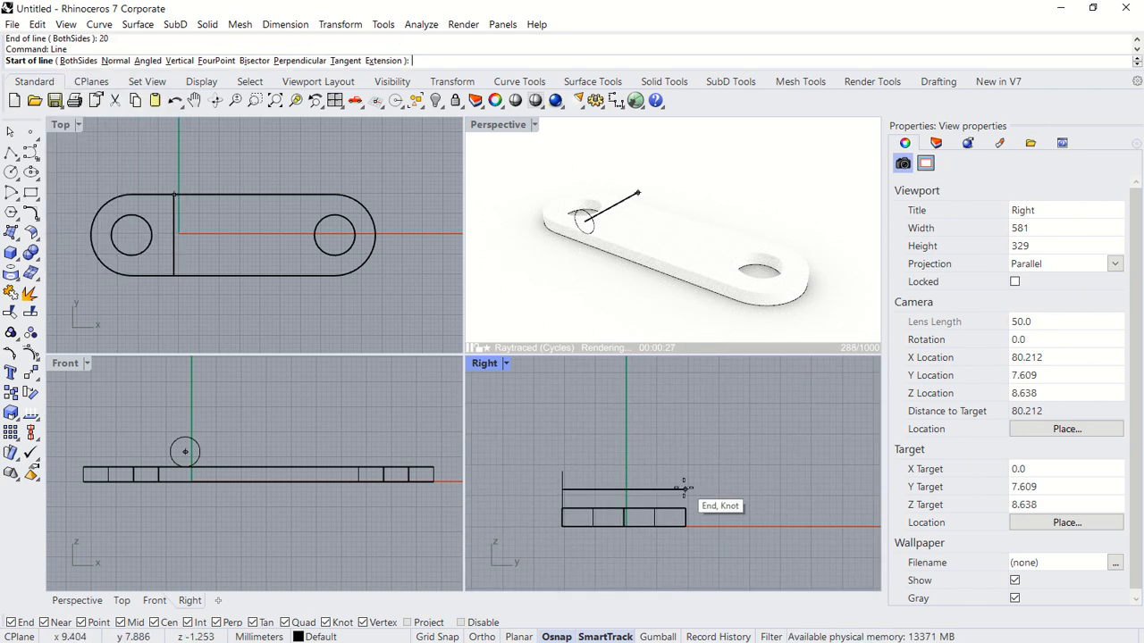
pyautogui.click(685, 489)
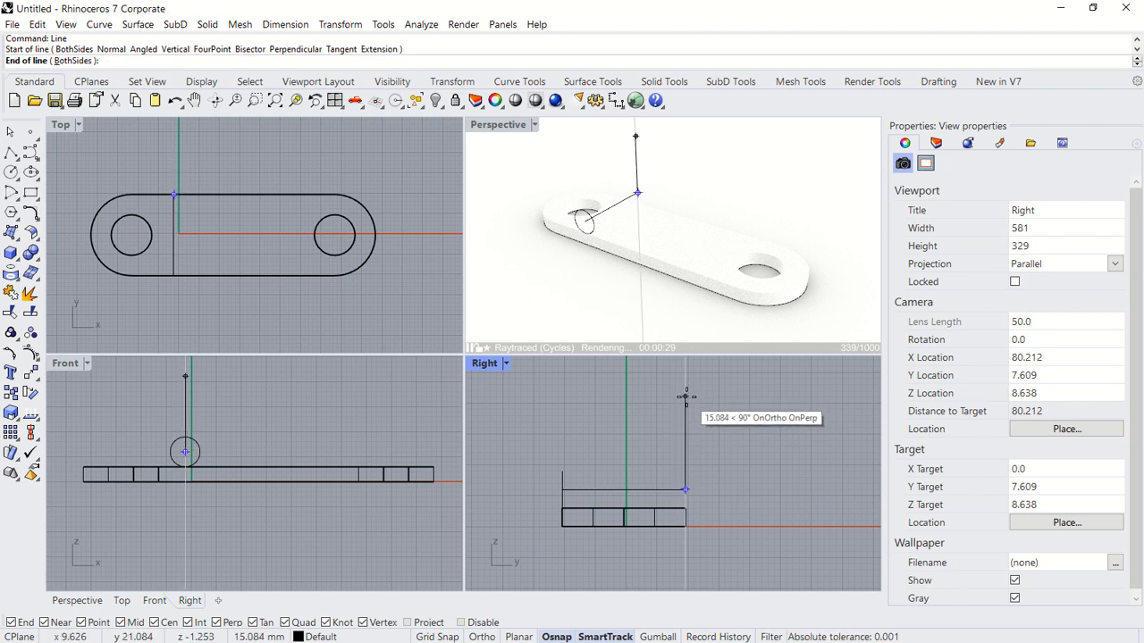
pyautogui.write('15')
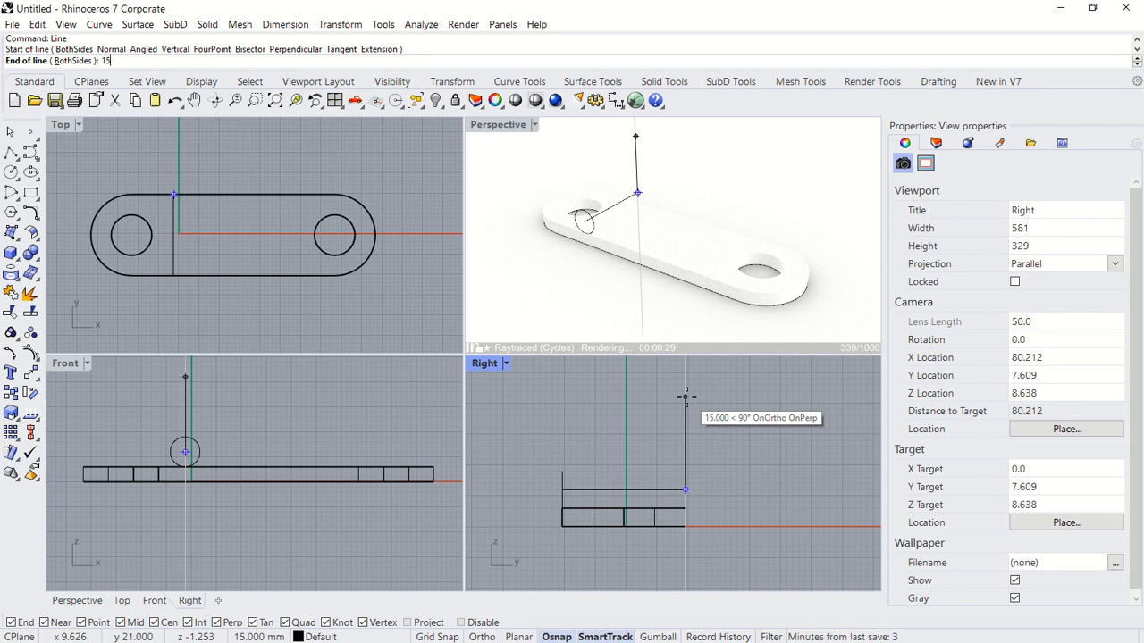
pyautogui.click(686, 396)
pyautogui.click(749, 421)
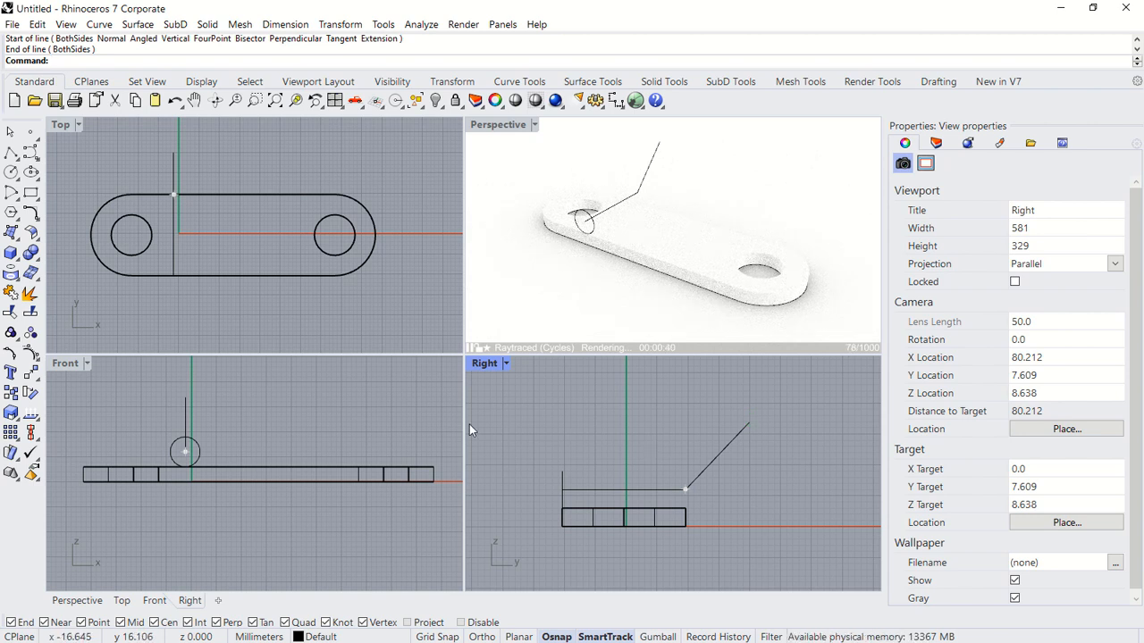
# Mirror the horizontal and sloping path lines across a vertical plane through the midpoint of the plate's upper edge in the Front viewport.
pyautogui.click(692, 450)
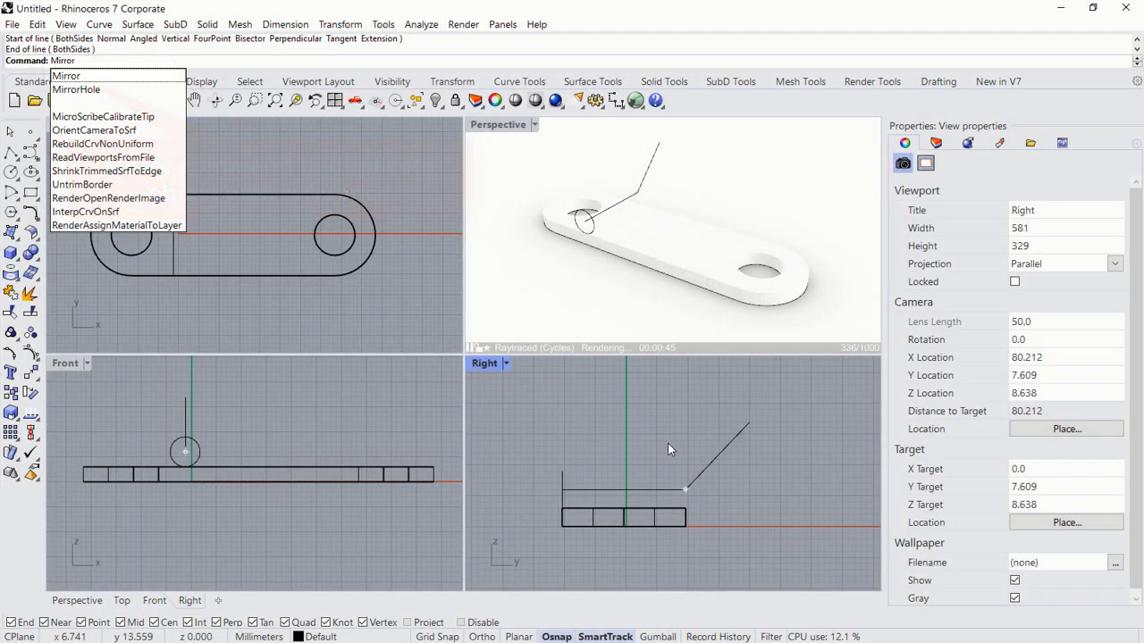
pyautogui.press('Return')
pyautogui.moveTo(765, 416); pyautogui.dragTo(666, 493)
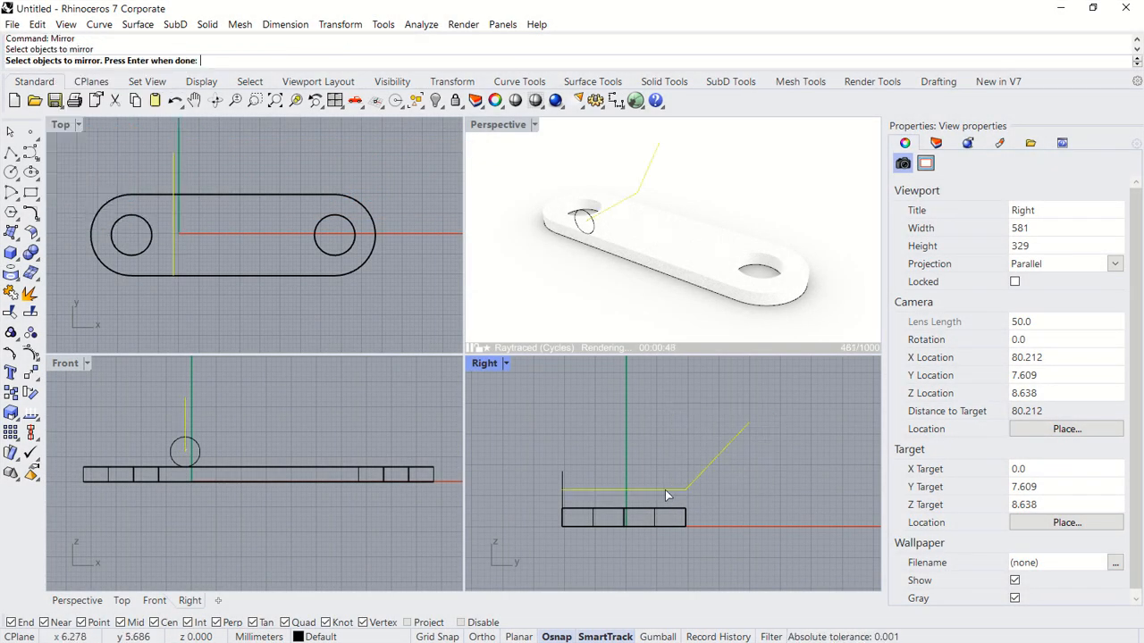
pyautogui.click(255, 455)
pyautogui.press('Return')
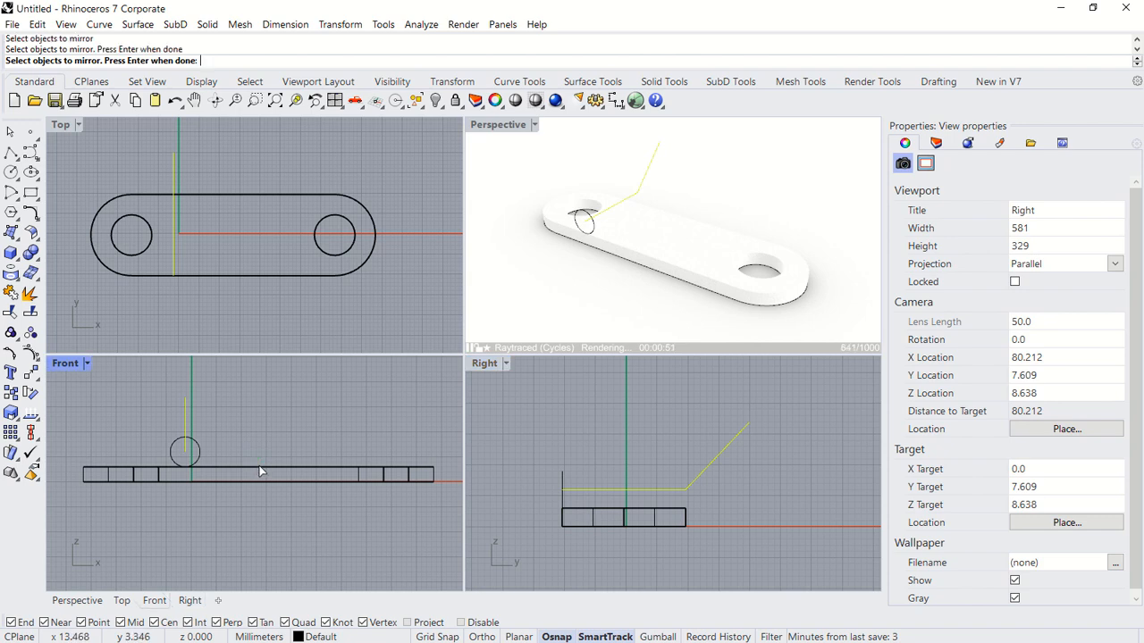
pyautogui.click(257, 466)
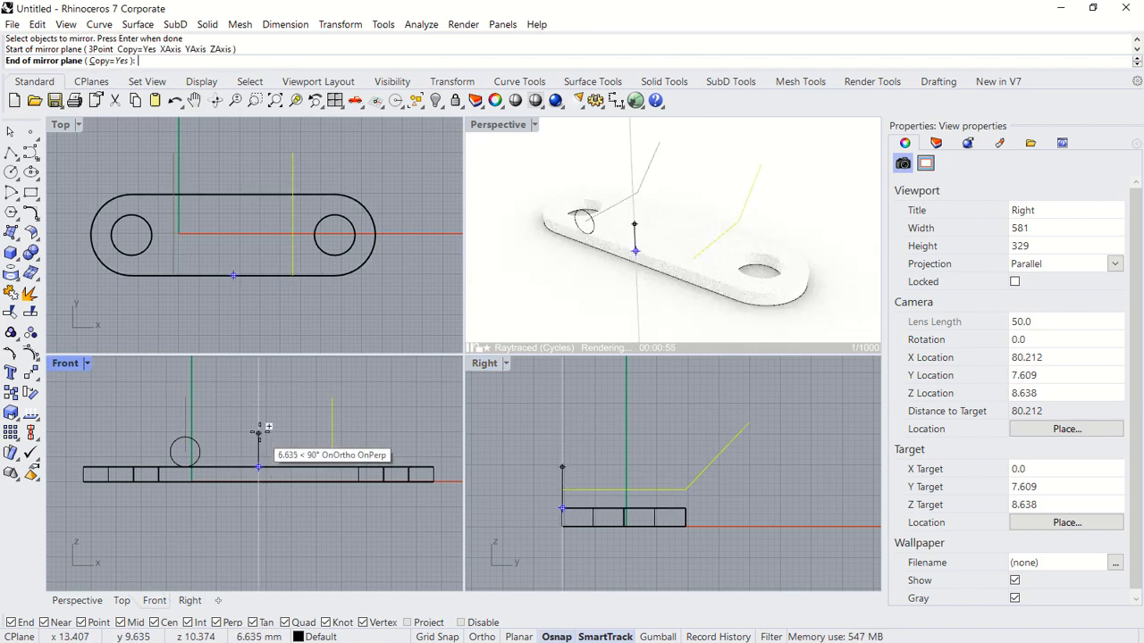
pyautogui.click(259, 426)
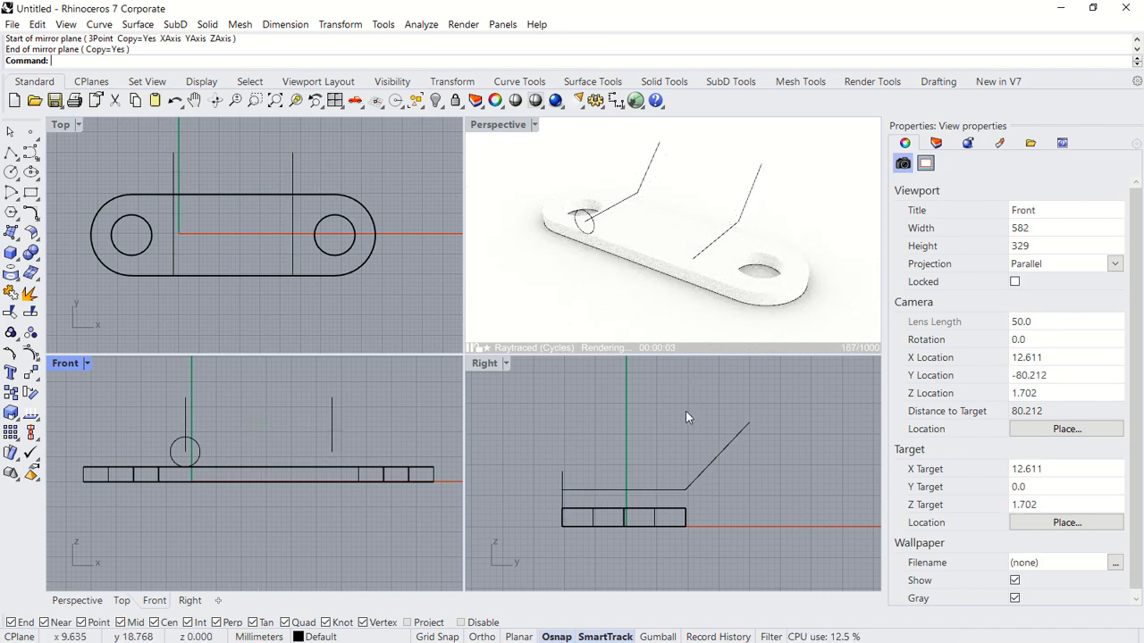
# Draw a line connecting the upper free ends of the two sloping path lines in the Perspective viewport.
pyautogui.write('ine')
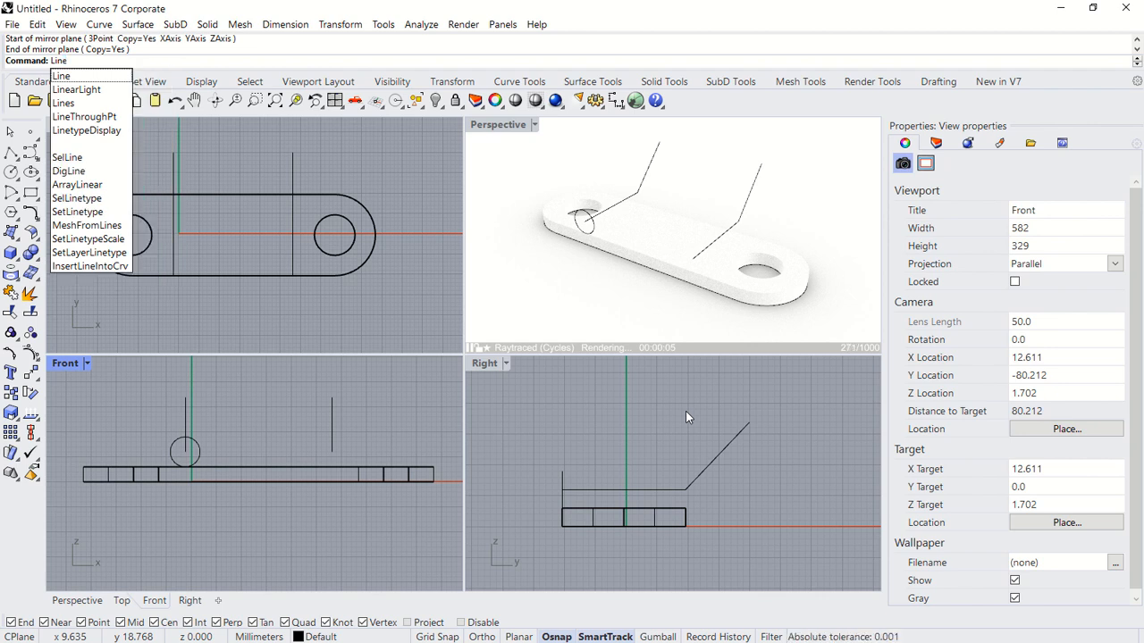
pyautogui.press('Return')
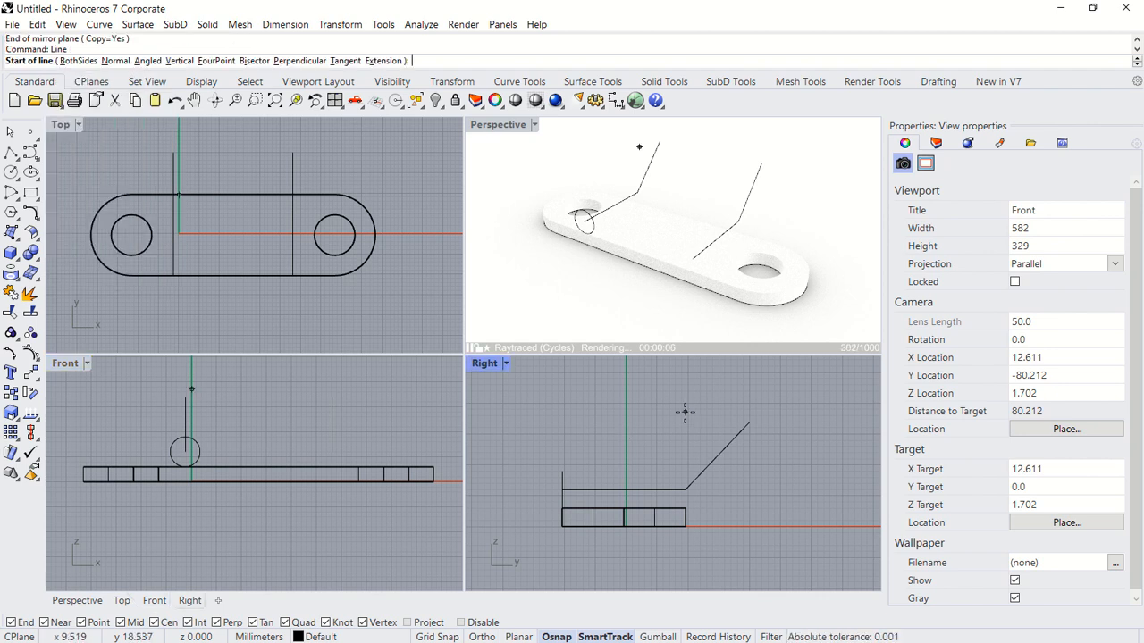
pyautogui.click(762, 168)
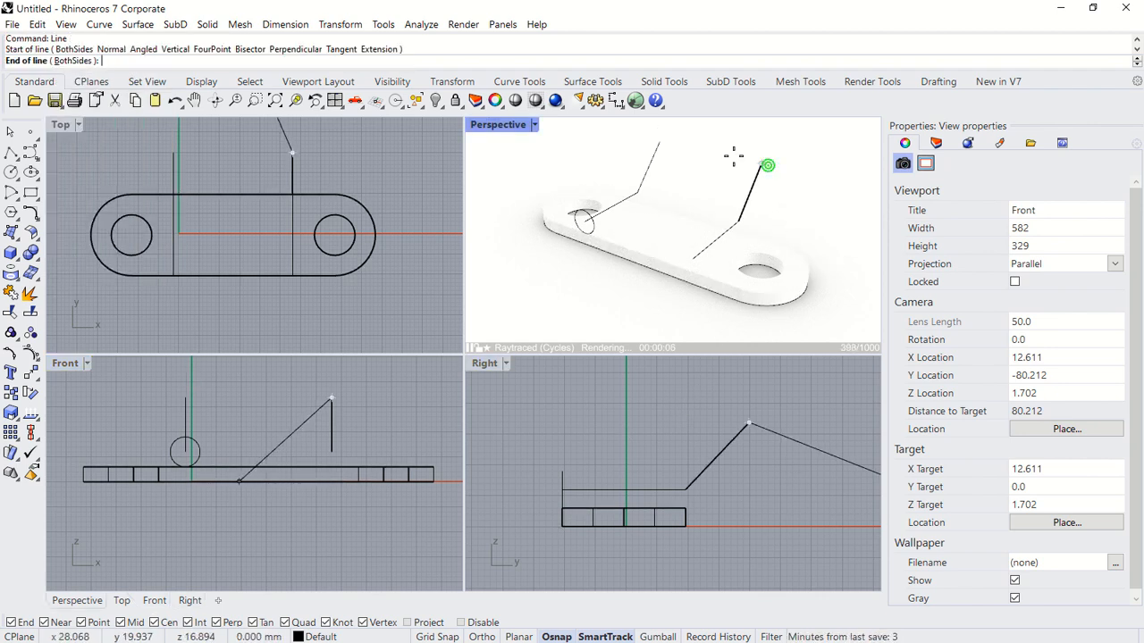
pyautogui.click(659, 142)
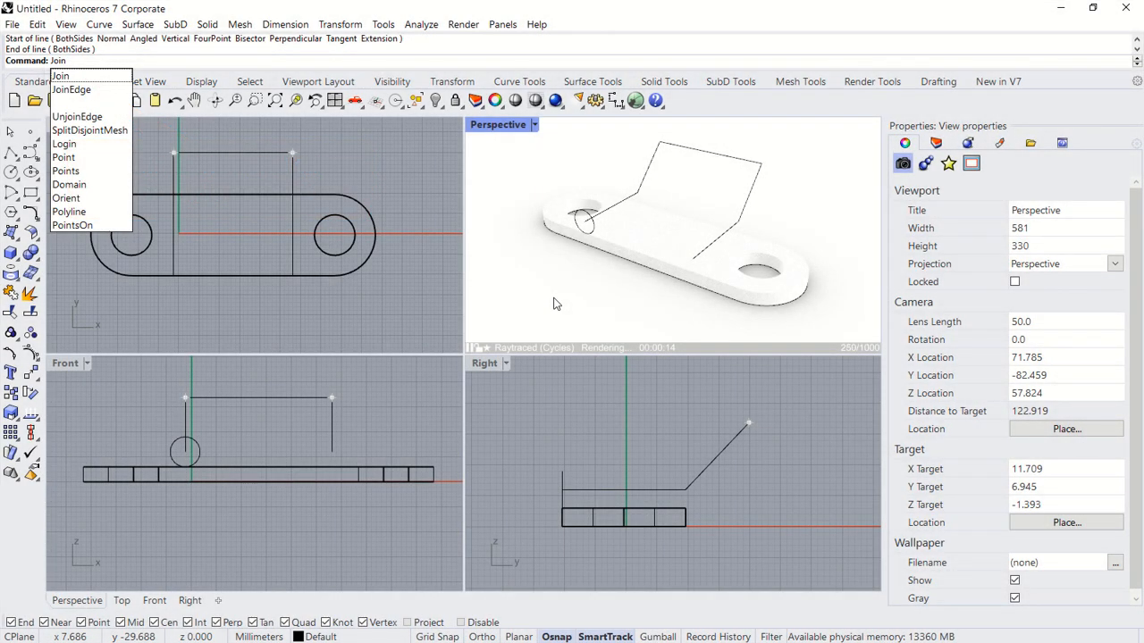
# Join the horizontal, sloping and connecting path lines of both sides into one open curve.
pyautogui.press('Return')
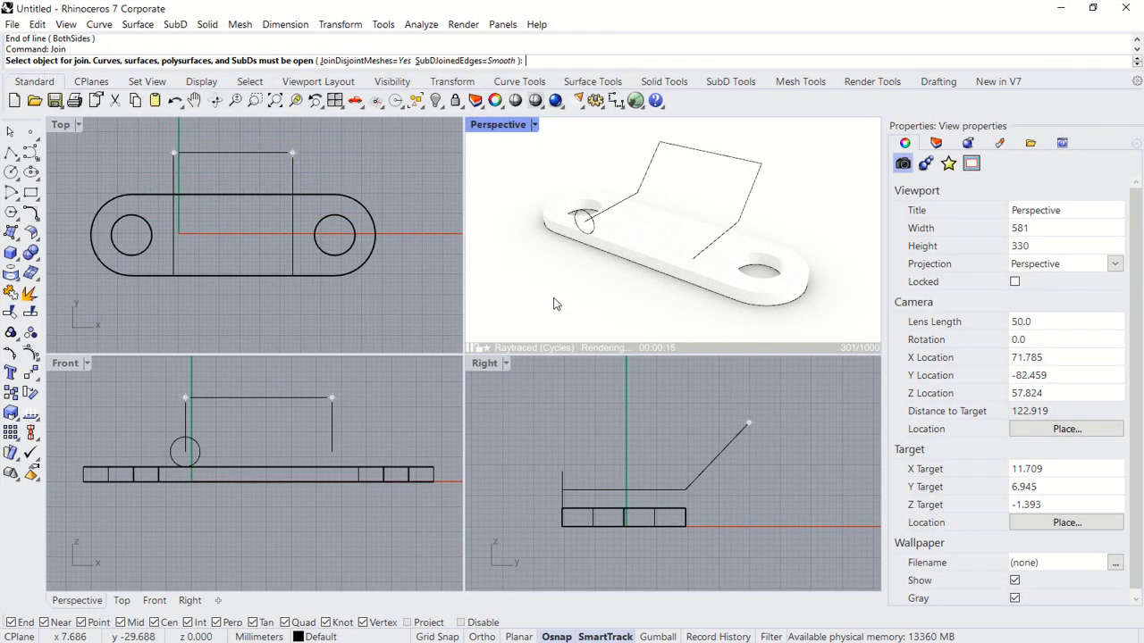
pyautogui.click(632, 202)
pyautogui.click(645, 178)
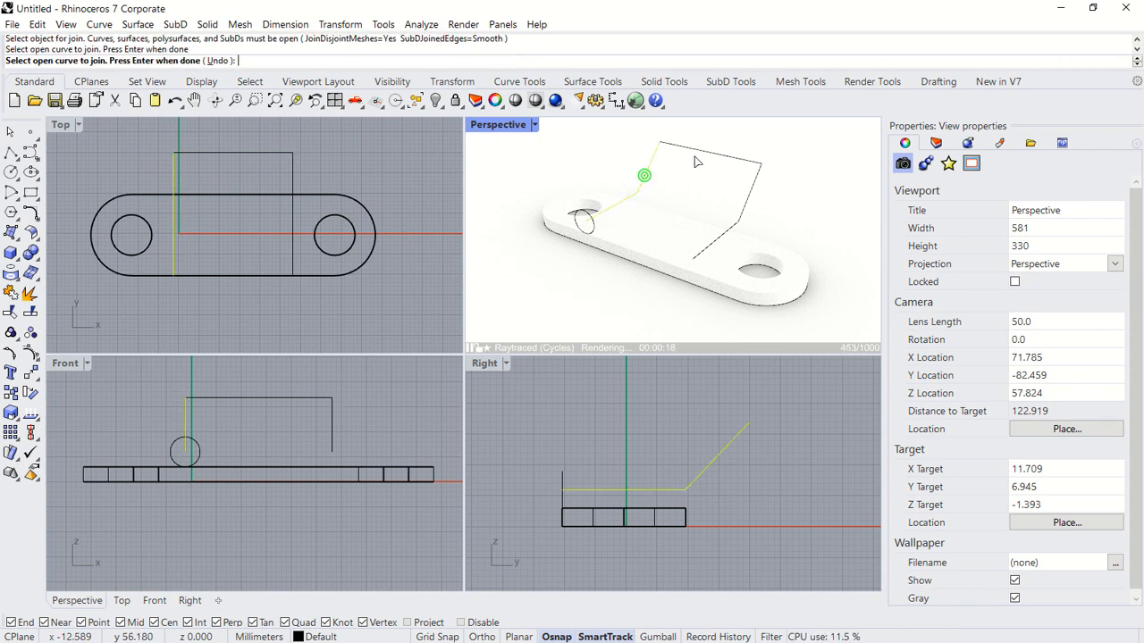
pyautogui.click(707, 157)
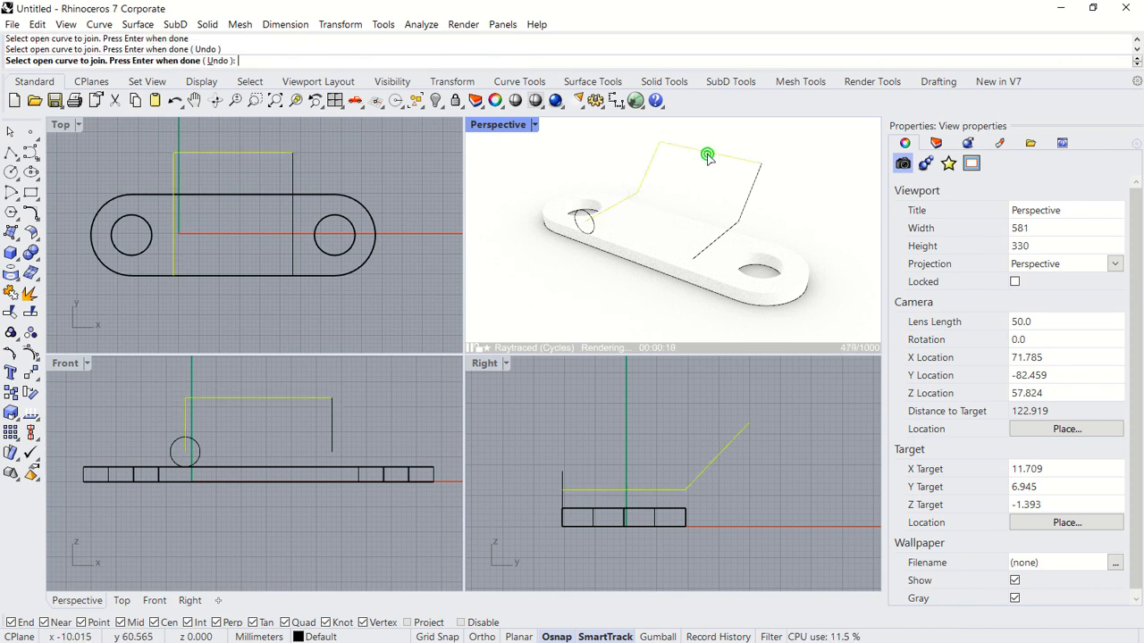
pyautogui.click(735, 226)
pyautogui.press('Return')
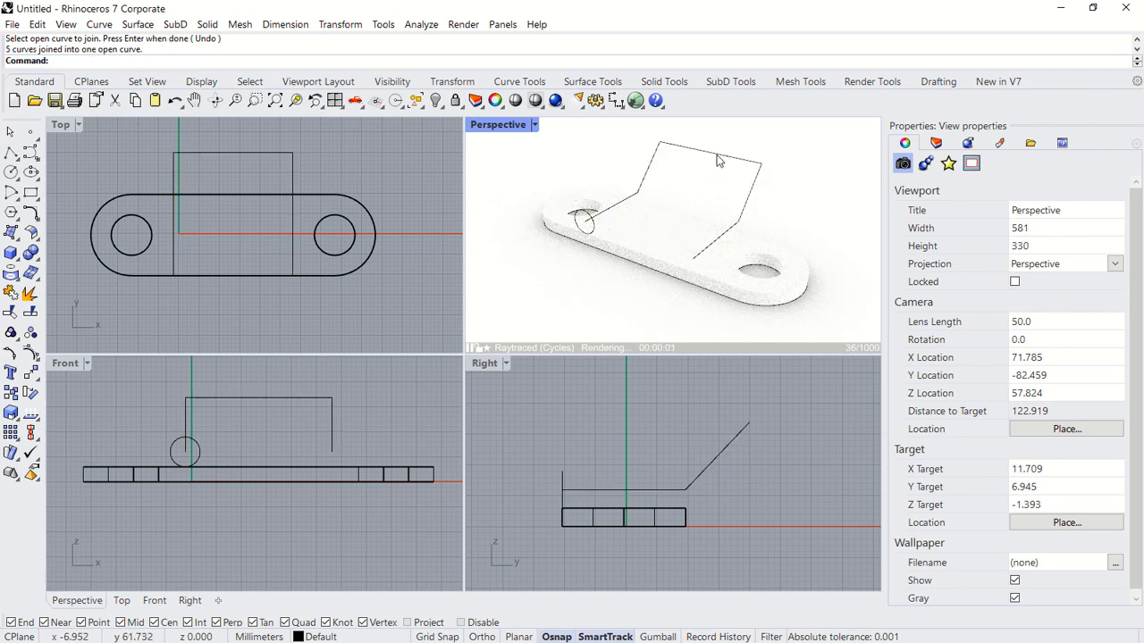
# Fillet the lower and upper corners of the path's leg on the circle's side with a 3 mm radius.
pyautogui.click(713, 168)
pyautogui.click(696, 186)
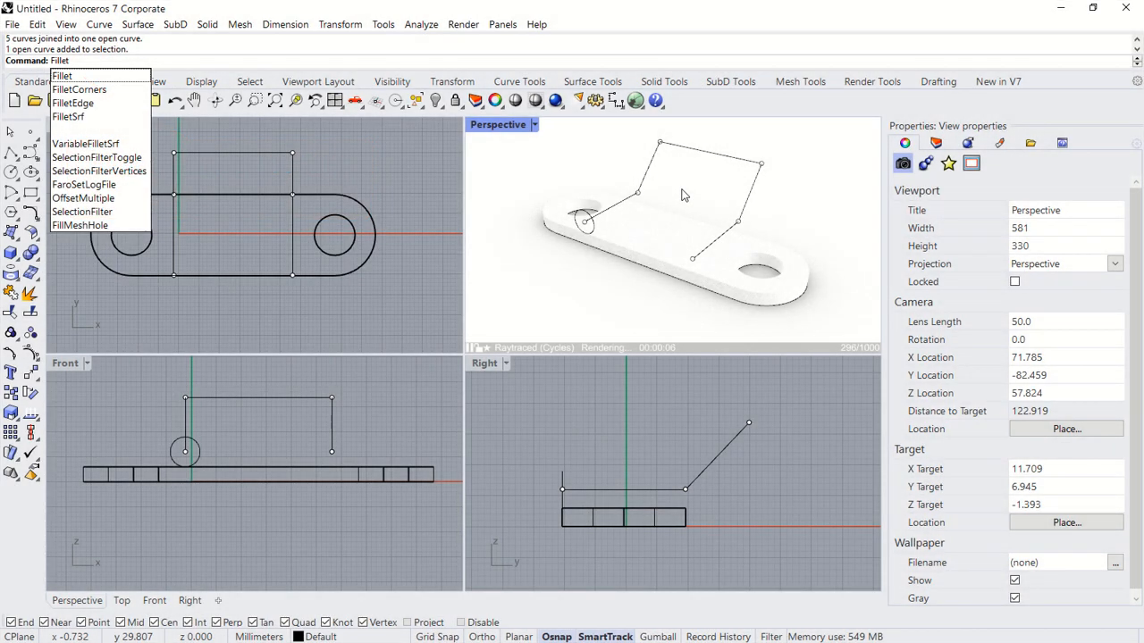
pyautogui.press('Return')
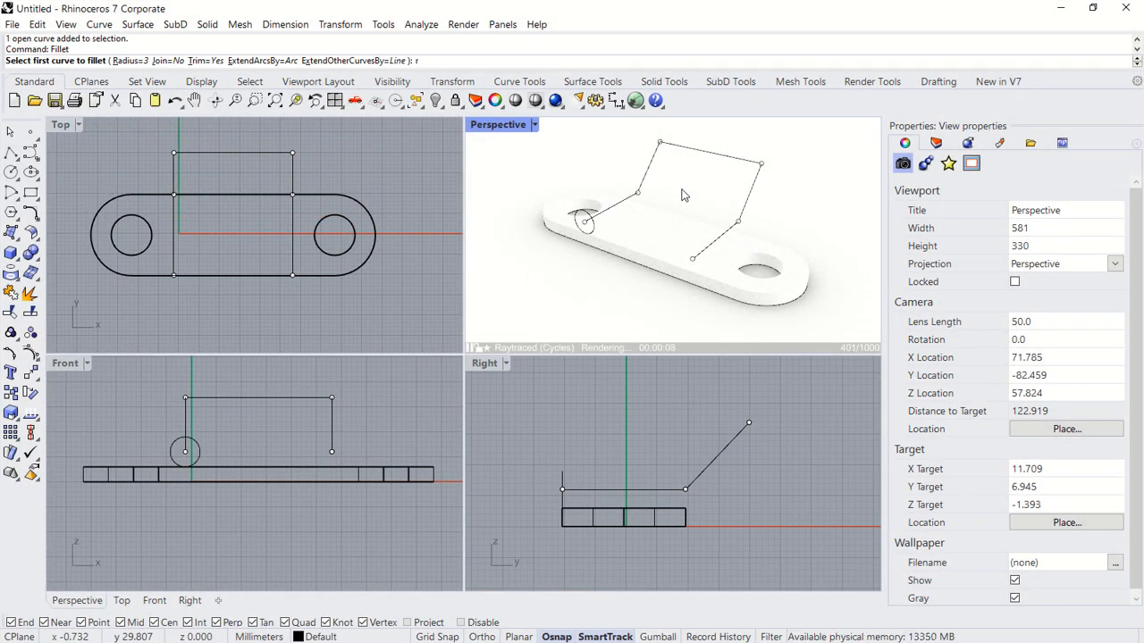
pyautogui.press('Return')
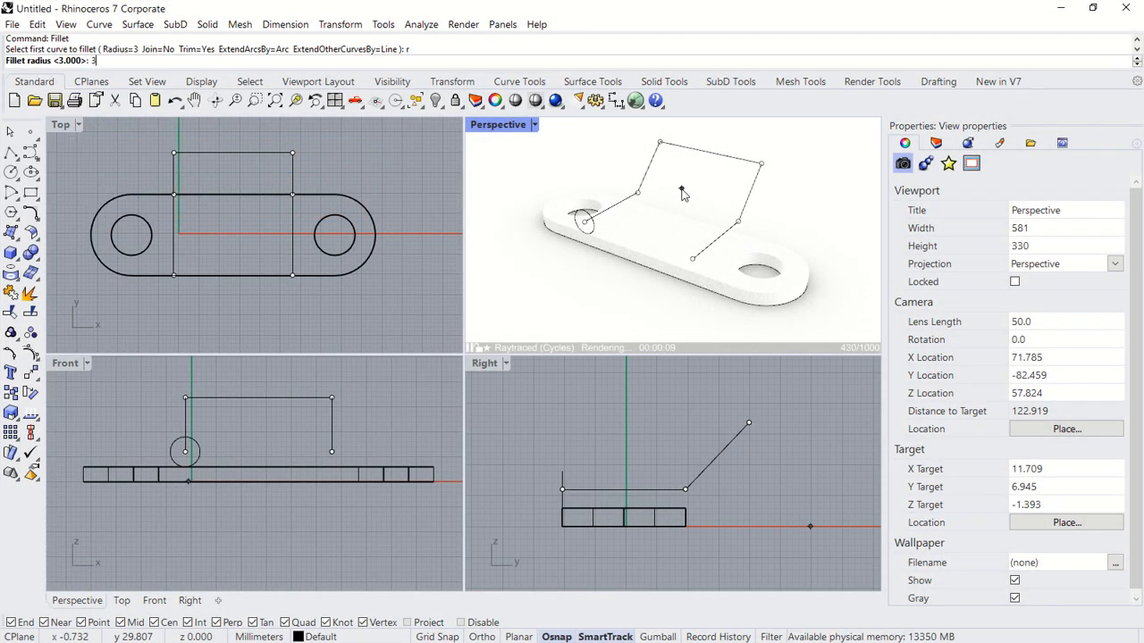
pyautogui.press('Return')
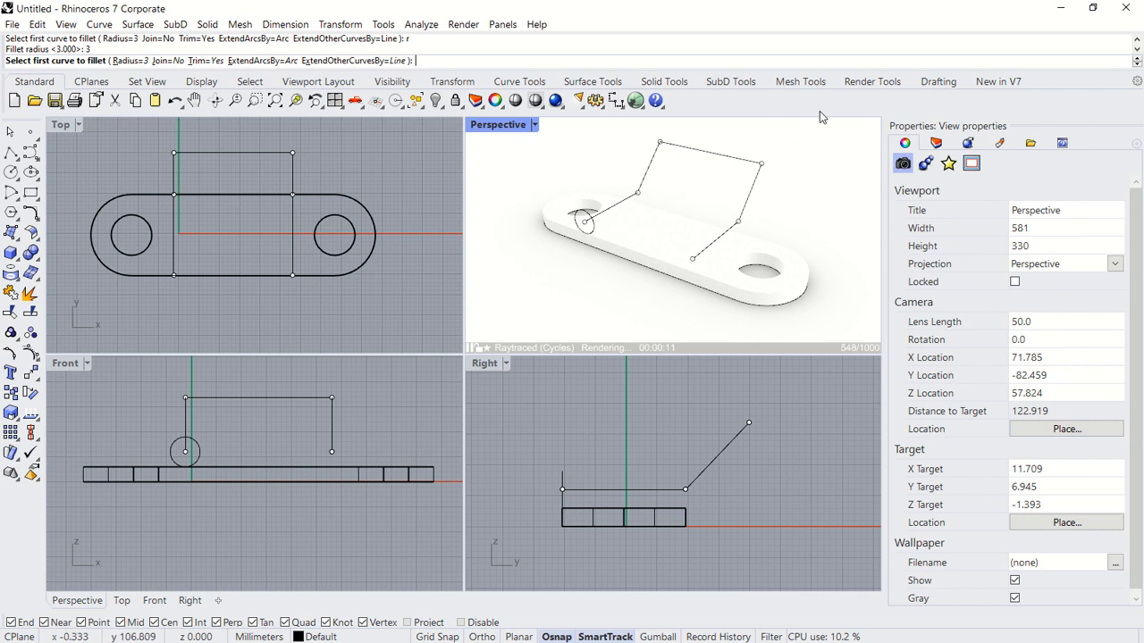
pyautogui.click(633, 201)
pyautogui.click(645, 172)
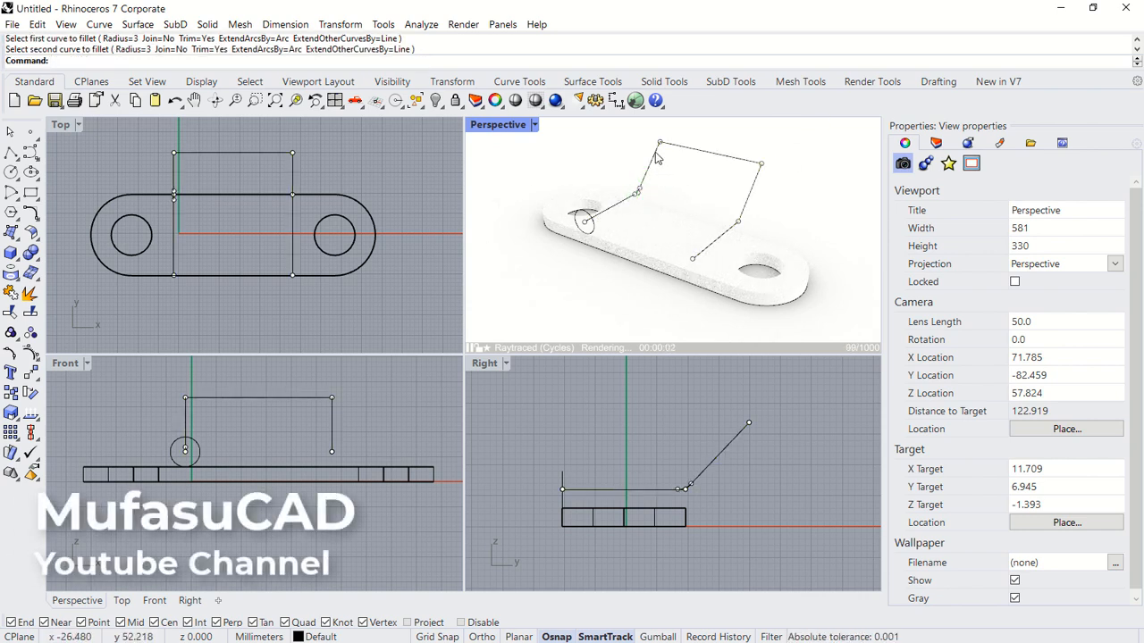
pyautogui.press('Return')
pyautogui.click(654, 157)
pyautogui.click(677, 146)
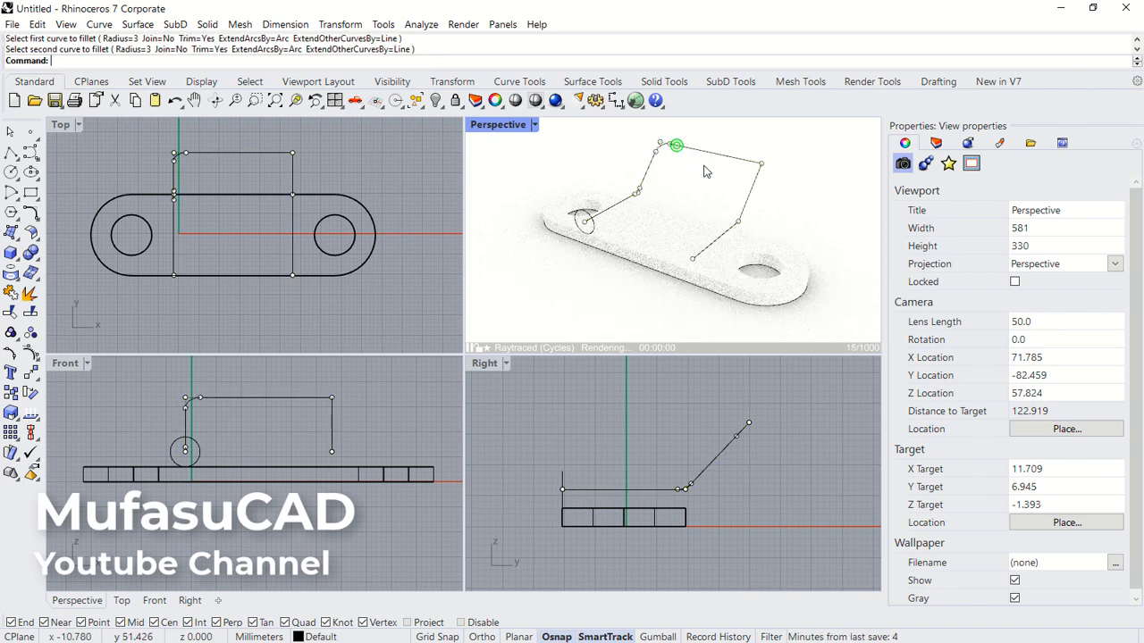
# Fillet the upper and lower corners of the mirrored leg of the path with the same 3 mm radius.
pyautogui.press('Return')
pyautogui.click(743, 161)
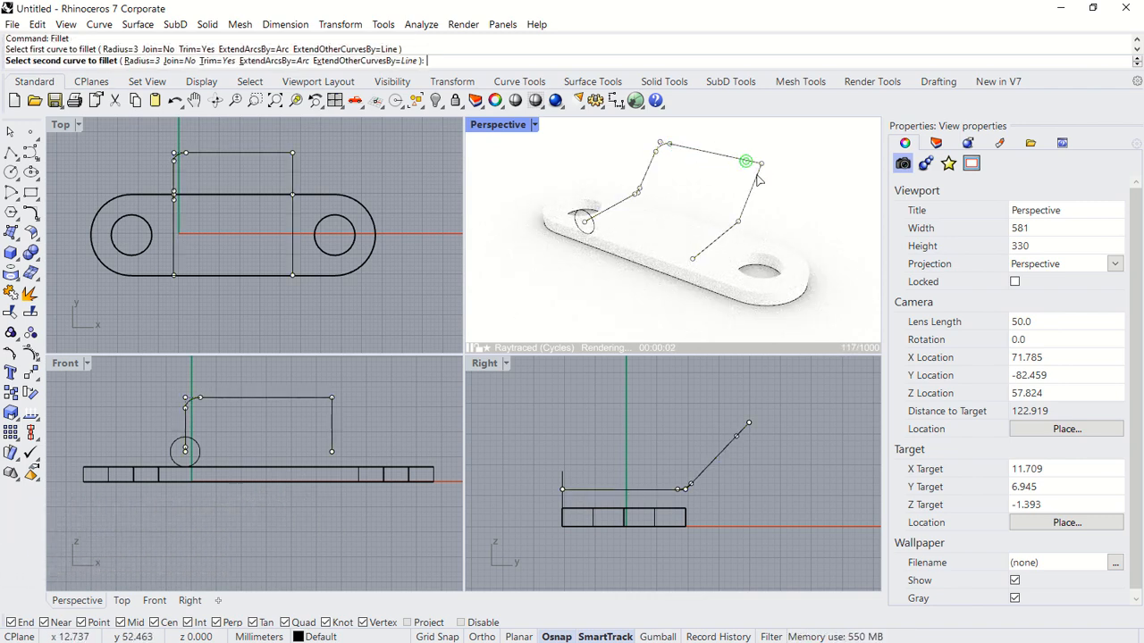
pyautogui.click(757, 178)
pyautogui.press('Return')
pyautogui.click(736, 224)
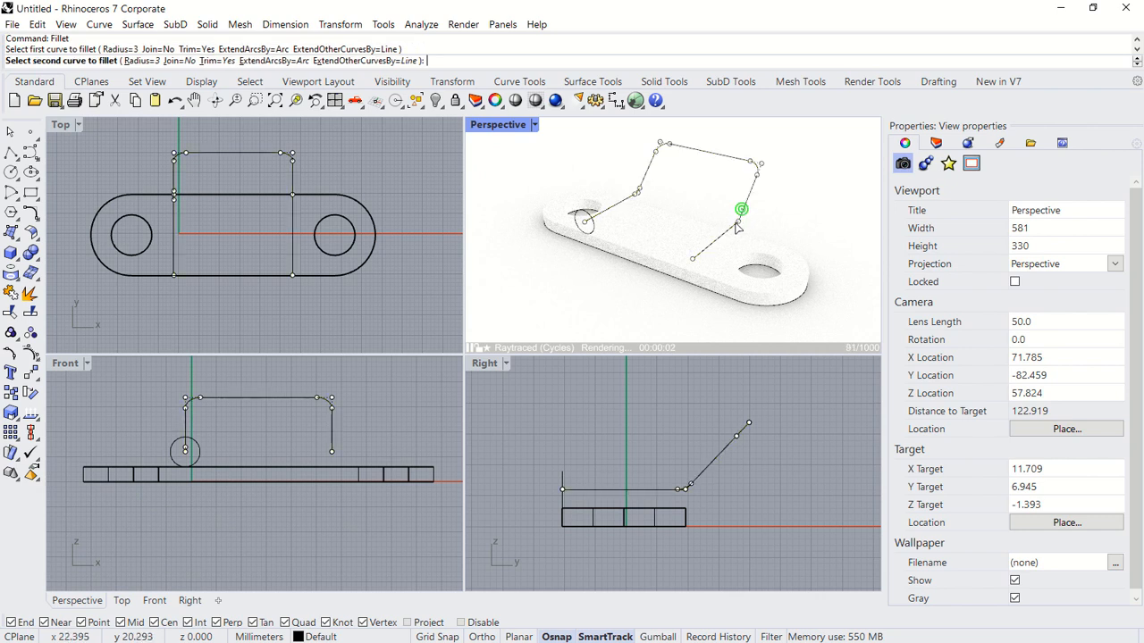
pyautogui.click(736, 226)
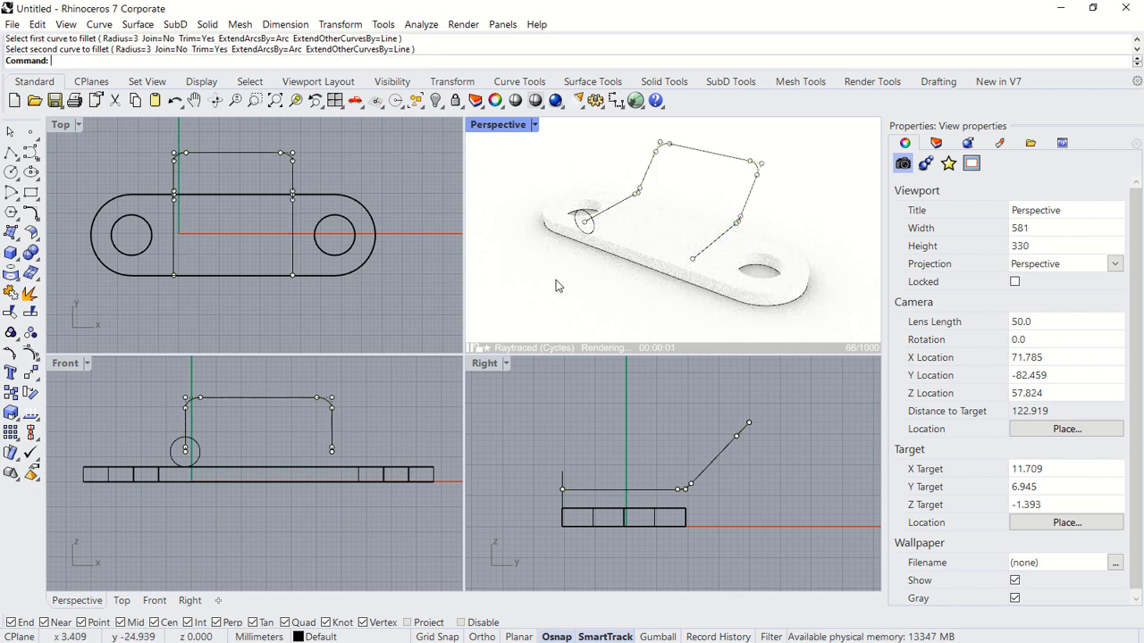
# Sweep the circle along the filleted path with Sweep1, using the Freeform frame style and unchanged cross sections.
pyautogui.write('Sweep1')
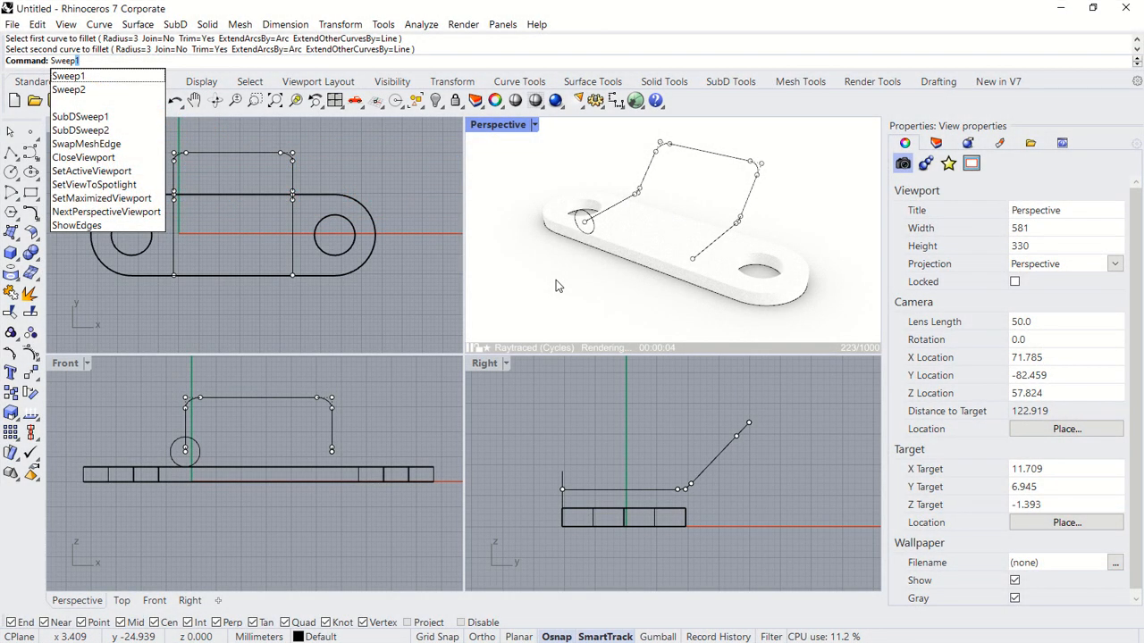
pyautogui.press('Return')
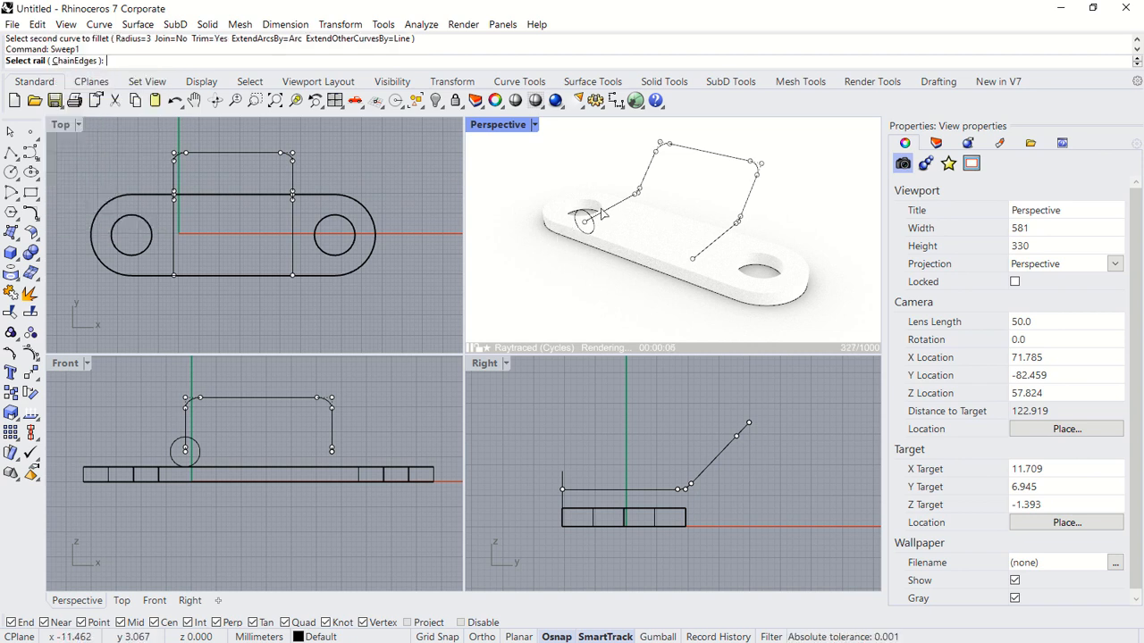
pyautogui.click(644, 182)
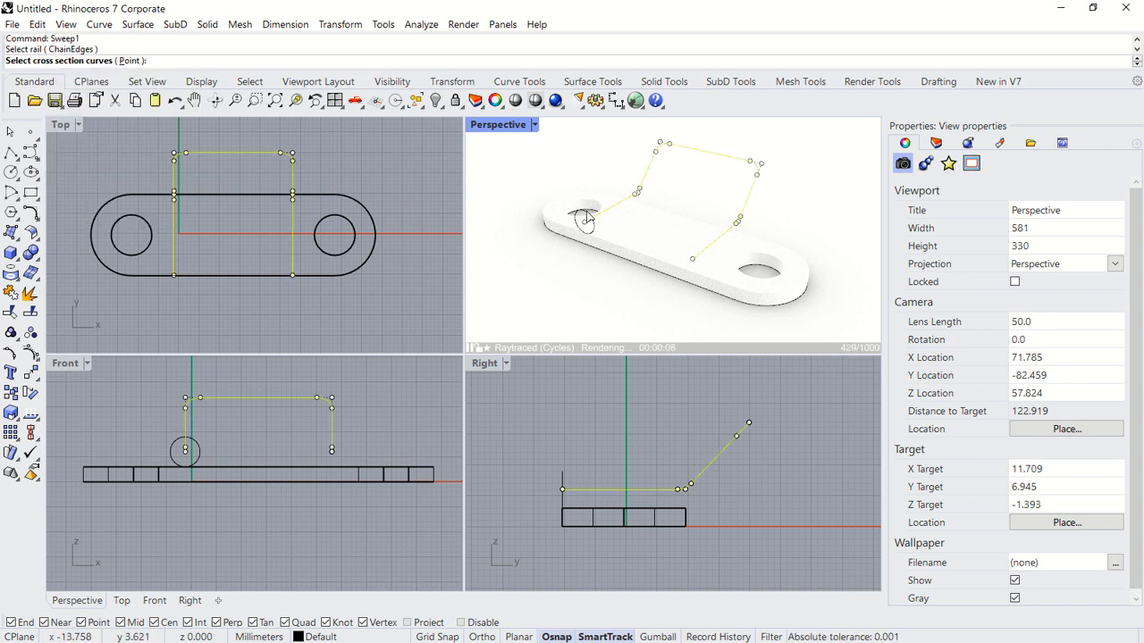
pyautogui.click(585, 218)
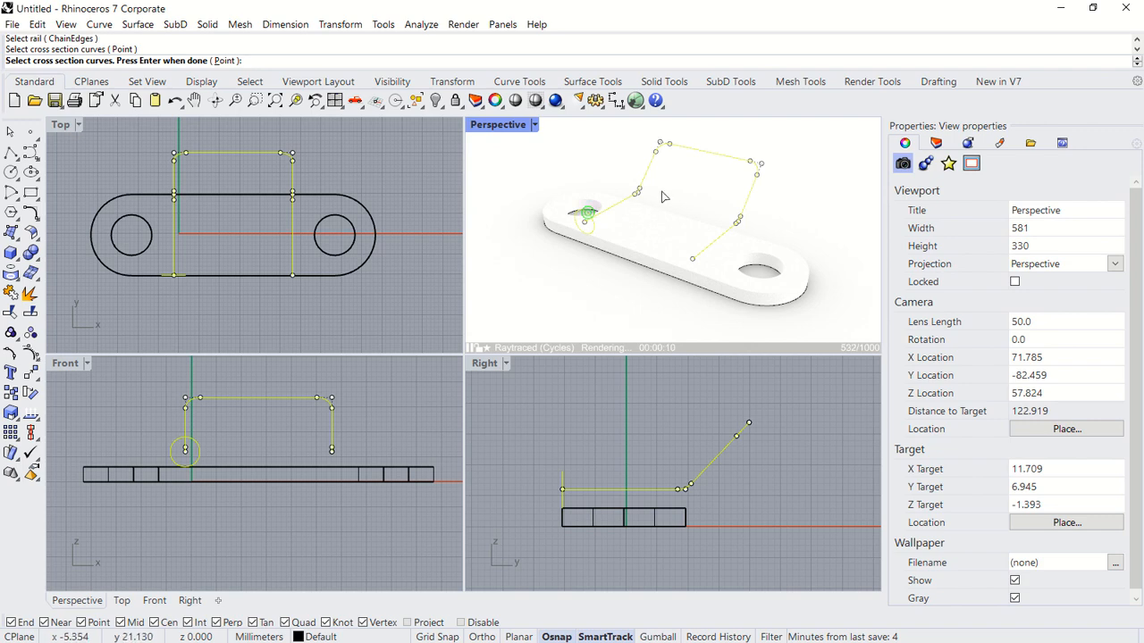
pyautogui.press('Return')
pyautogui.press('Return')
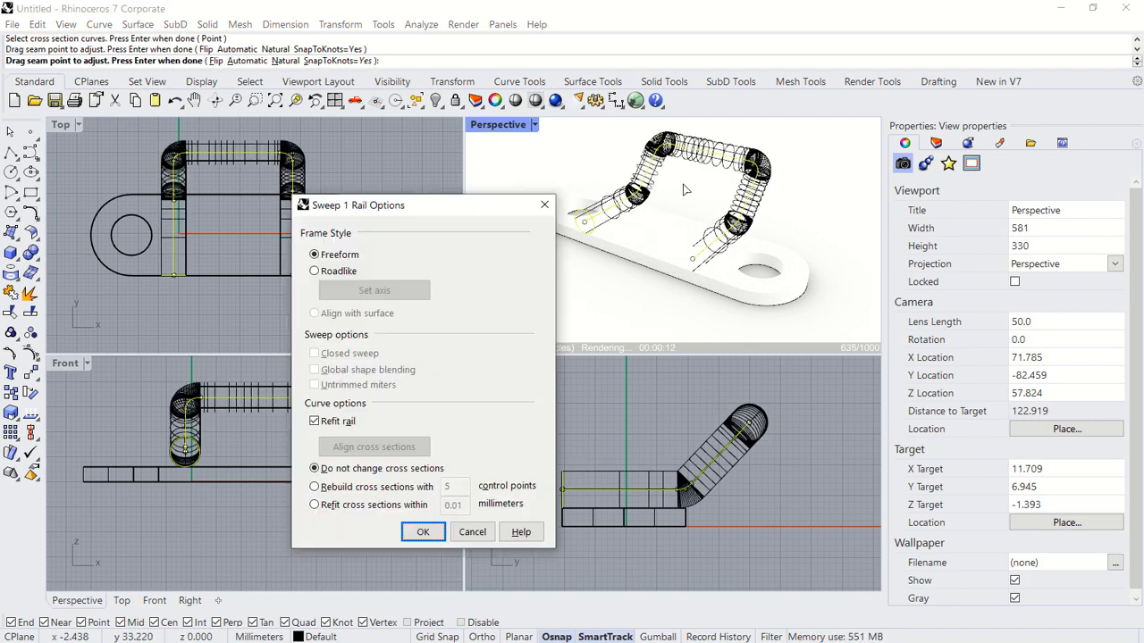
pyautogui.click(430, 532)
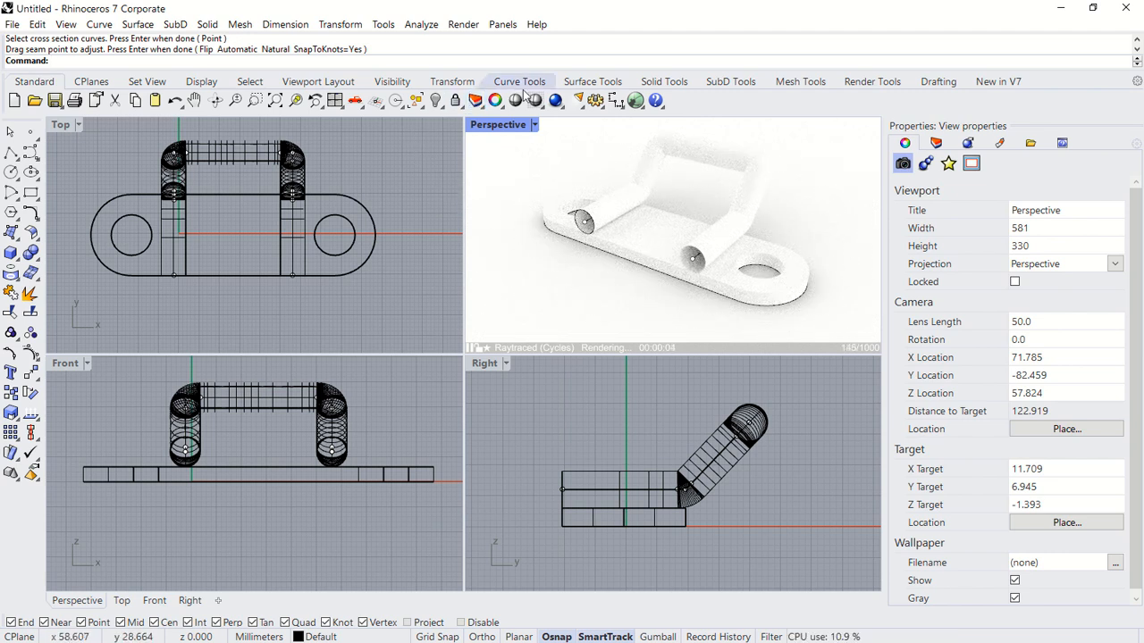
# Cap the planar holes at both open ends of the swept tube to make it a closed solid.
pyautogui.click(663, 82)
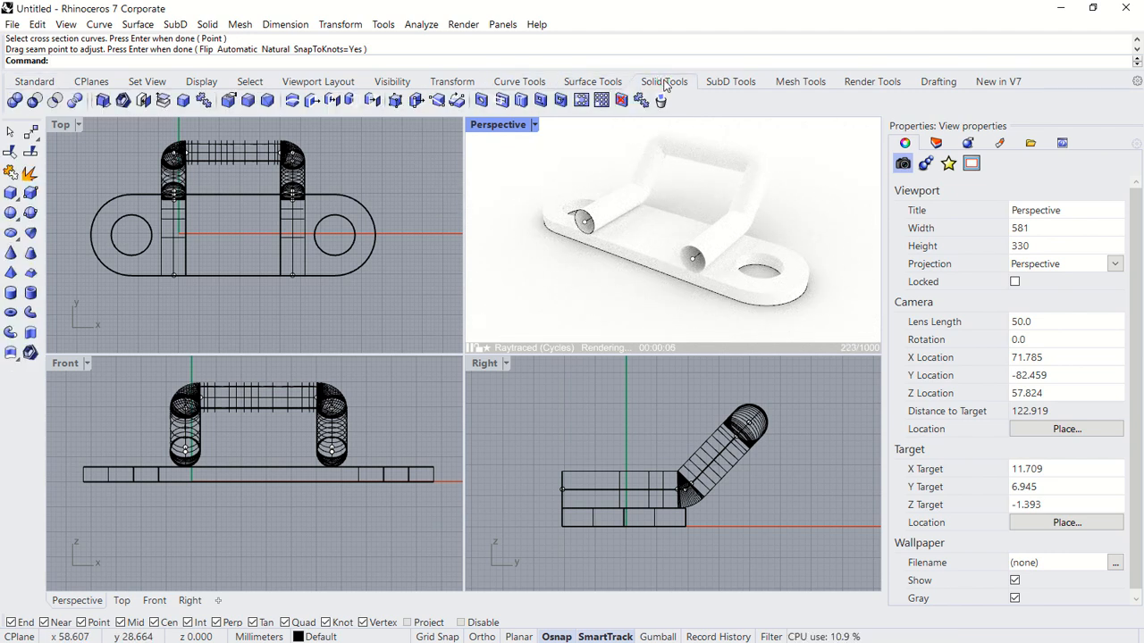
pyautogui.click(649, 161)
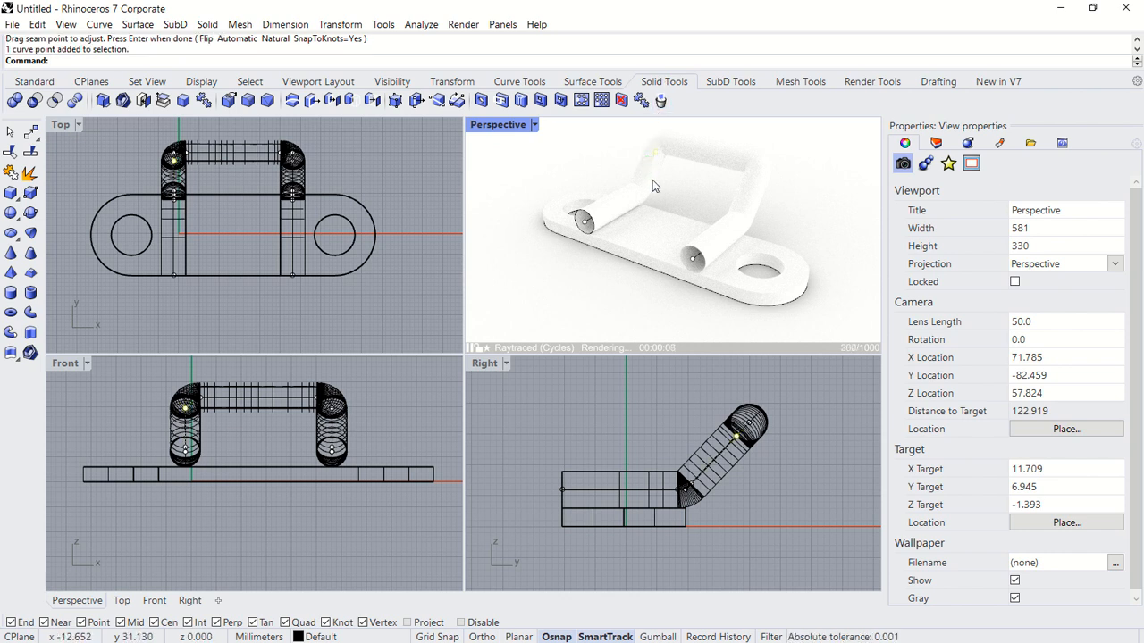
pyautogui.click(650, 184)
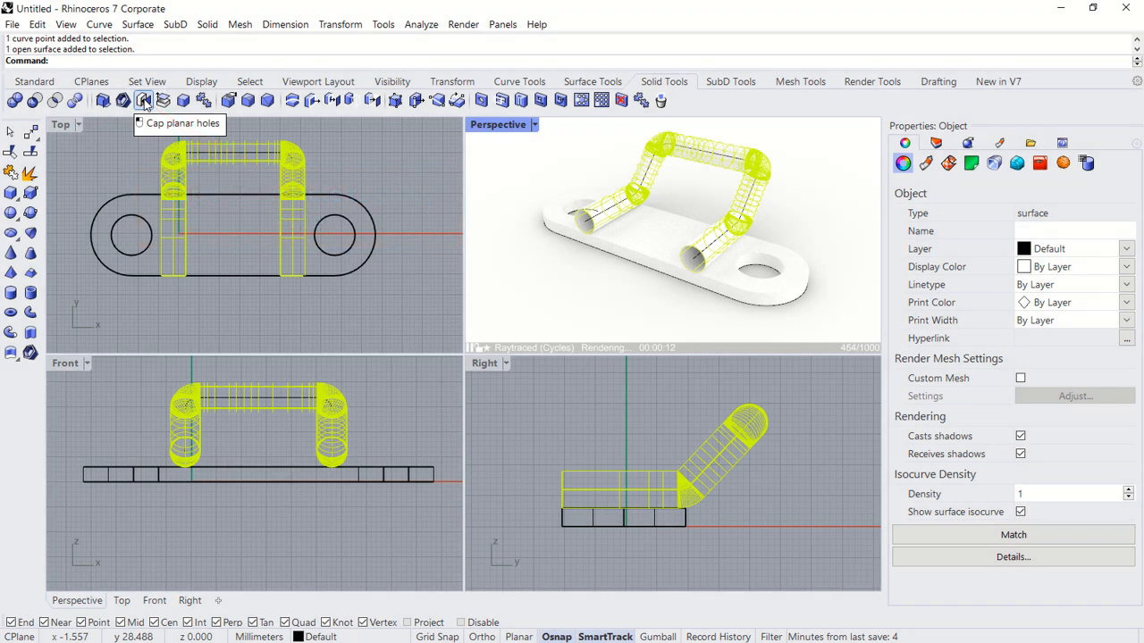
pyautogui.click(143, 101)
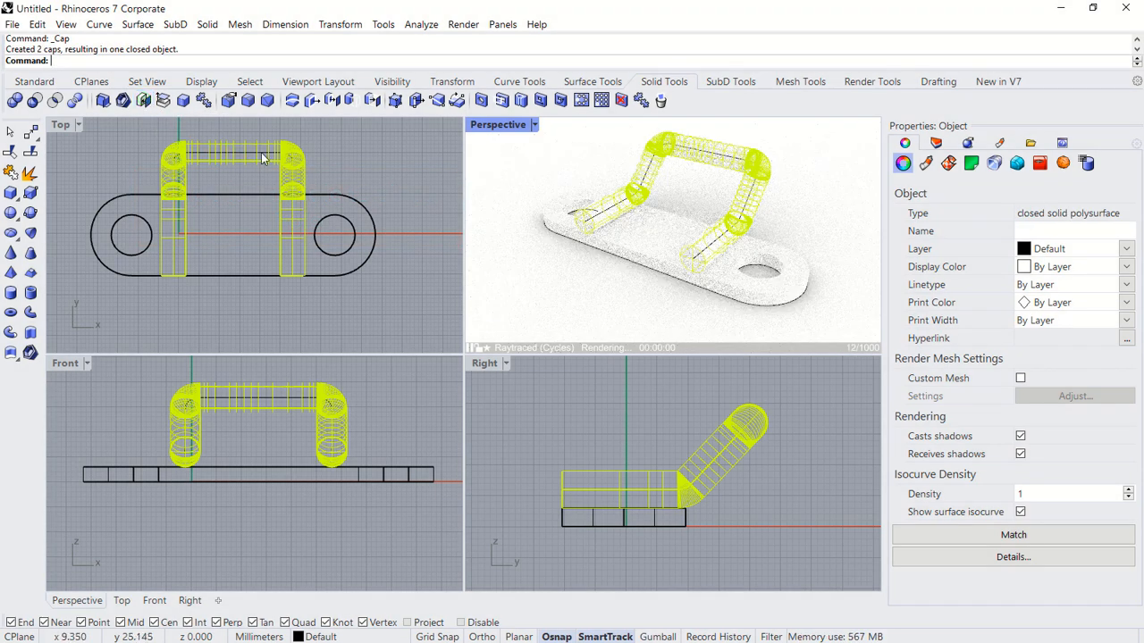
pyautogui.rightClick(530, 270)
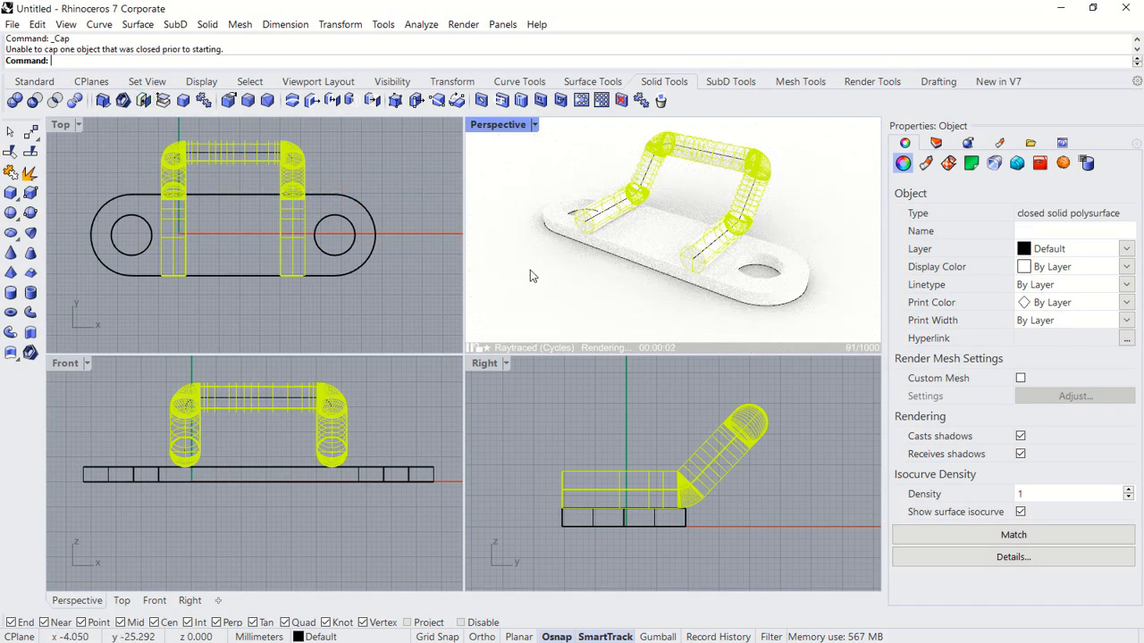
pyautogui.click(530, 270)
pyautogui.moveTo(567, 285); pyautogui.dragTo(667, 283, button='right')
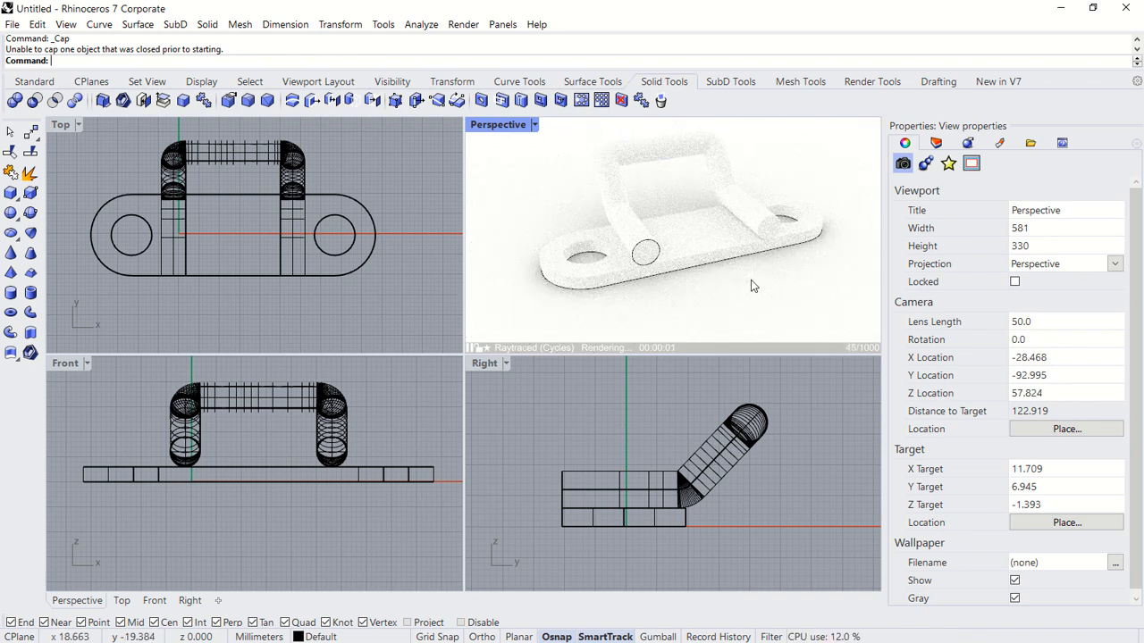